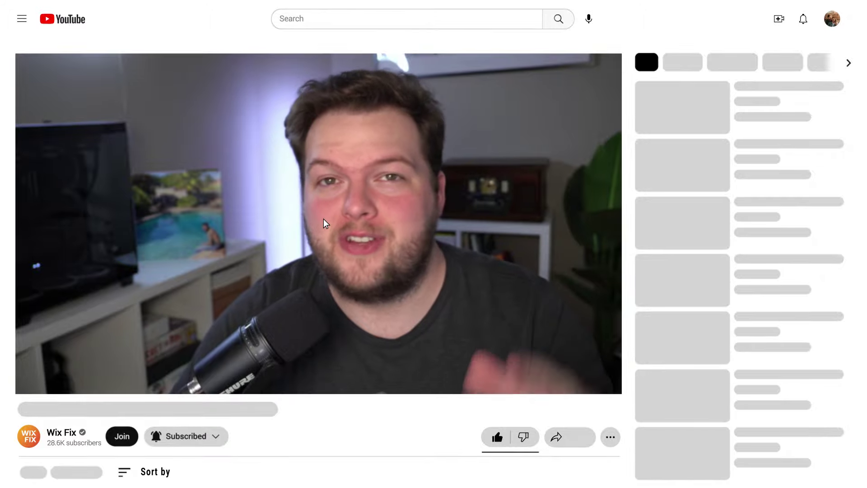
click(123, 439)
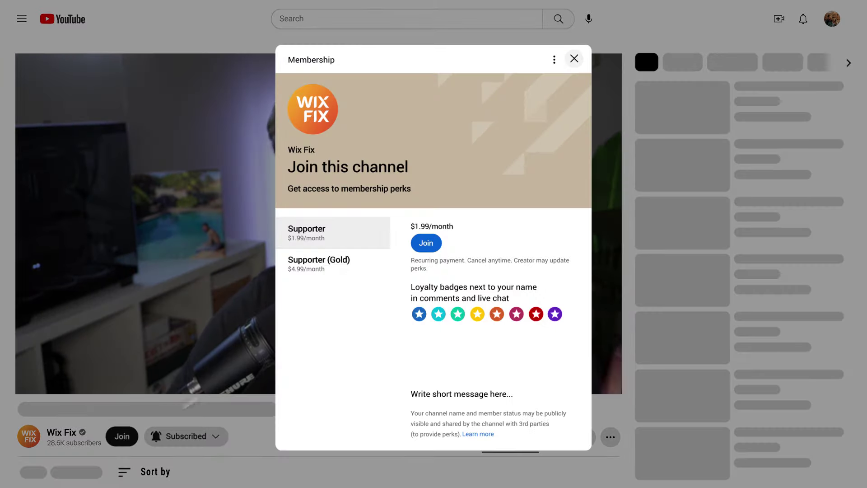
click(426, 244)
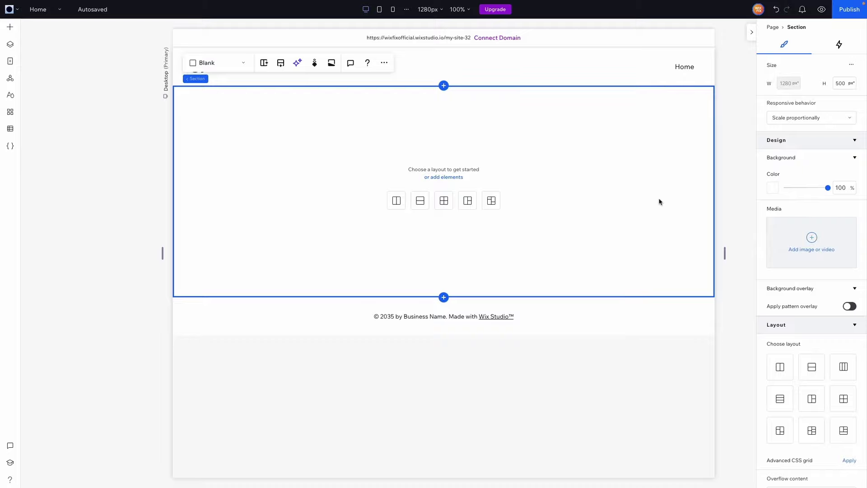
Step: Set the blank section's padding to 5% and link the values so it applies on all four sides
scroll(777, 325, down, 6)
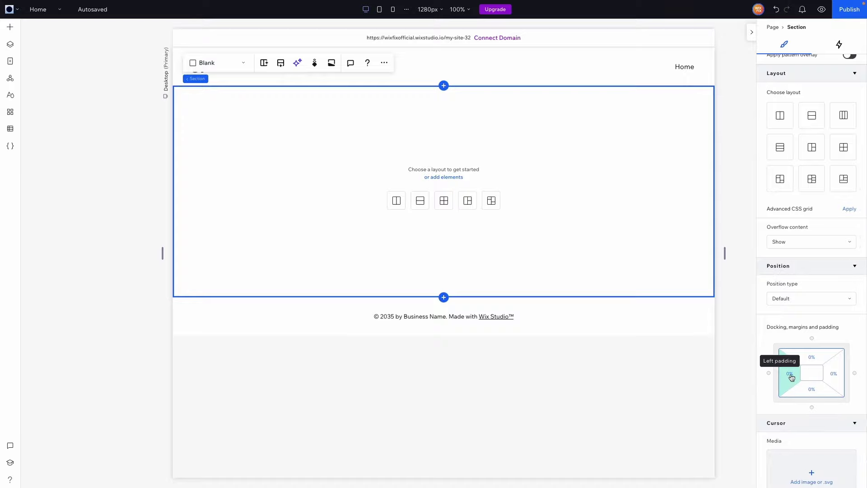
click(815, 361)
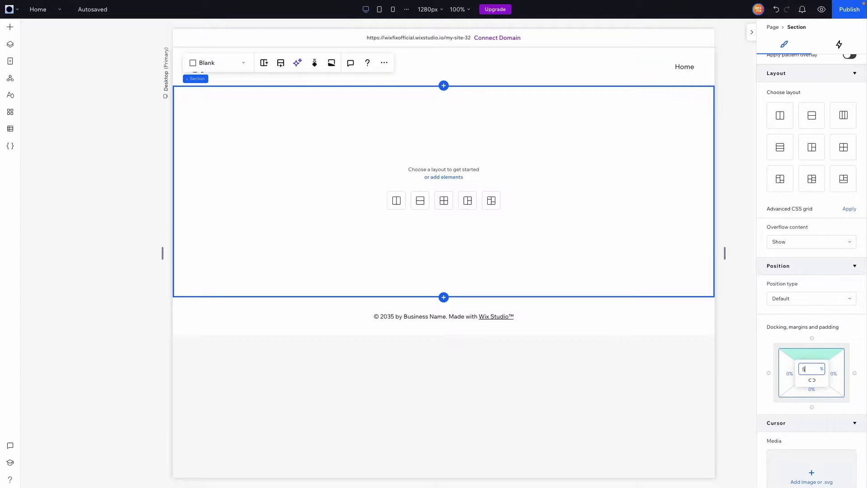
text(5)
key(Return)
click(812, 381)
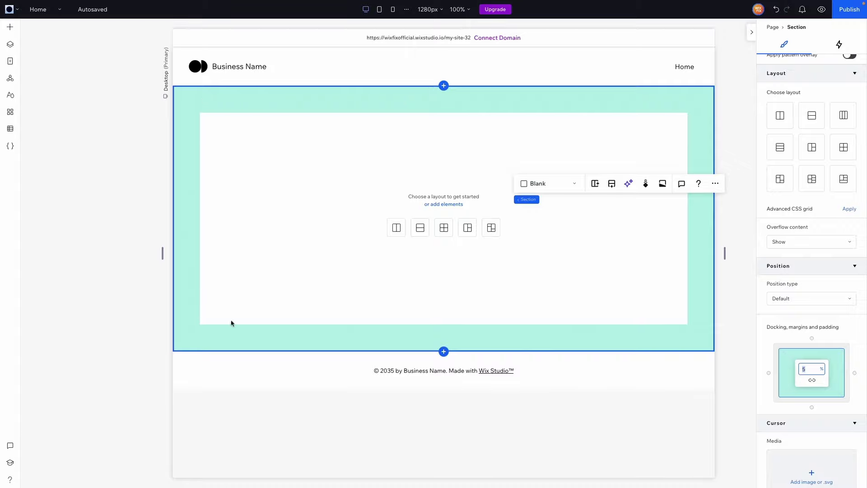
click(392, 158)
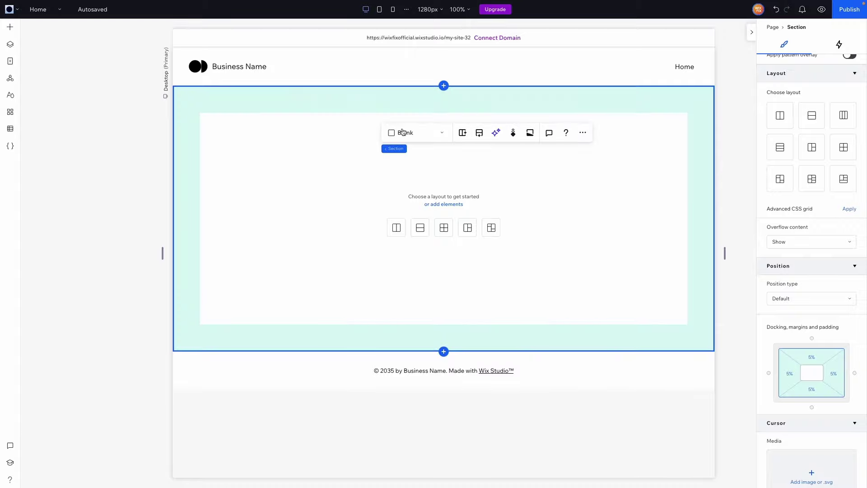
Step: Add a title to the section, widen it to about 582 px, centre its text and centre it horizontally
click(10, 27)
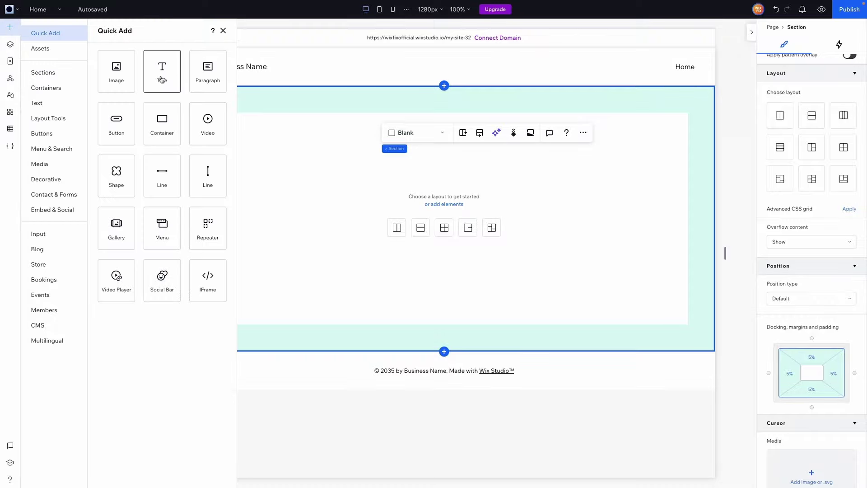
drag(162, 78, 503, 165)
click(448, 136)
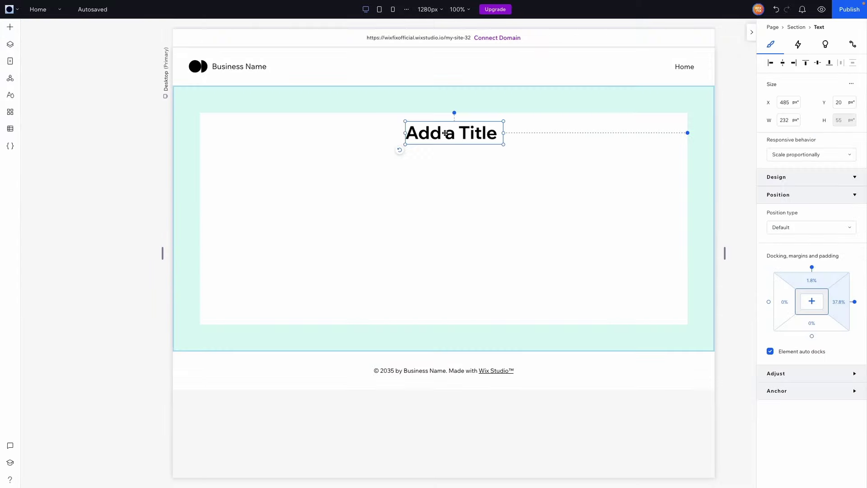
drag(504, 135, 660, 152)
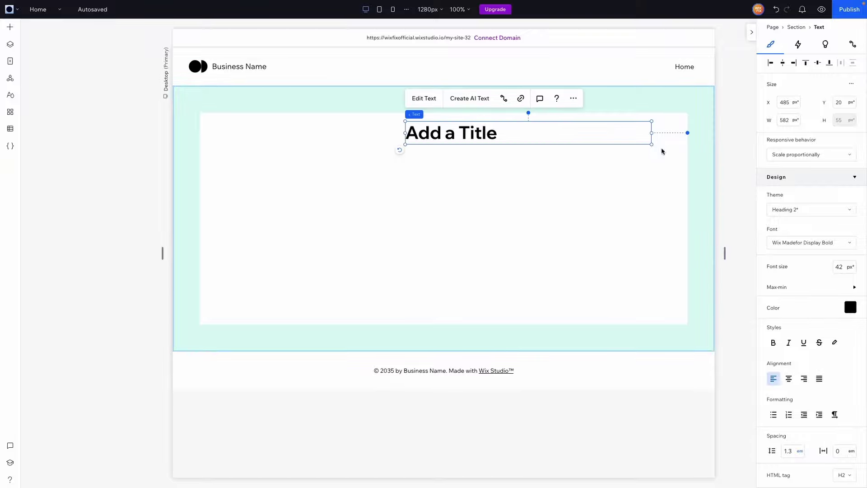
click(788, 378)
click(783, 67)
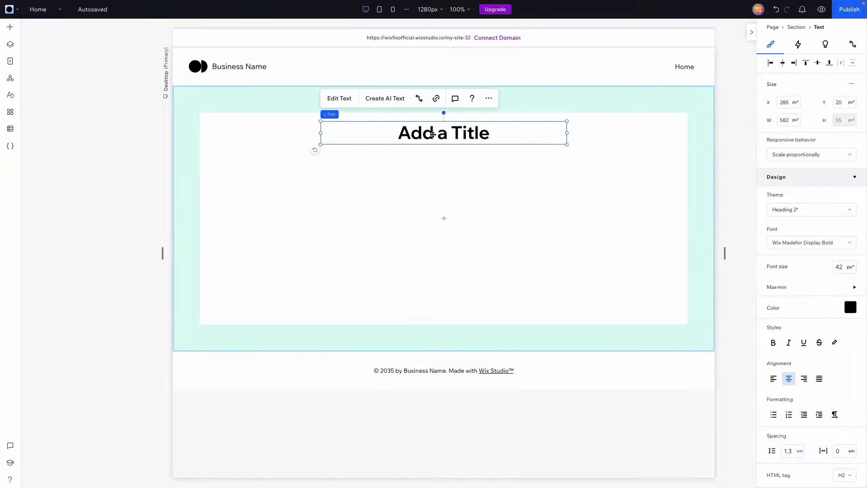
Step: Duplicate the title and format the upper copy as a 24 px Wix Madefor Display line just above the main title
drag(382, 152, 440, 137)
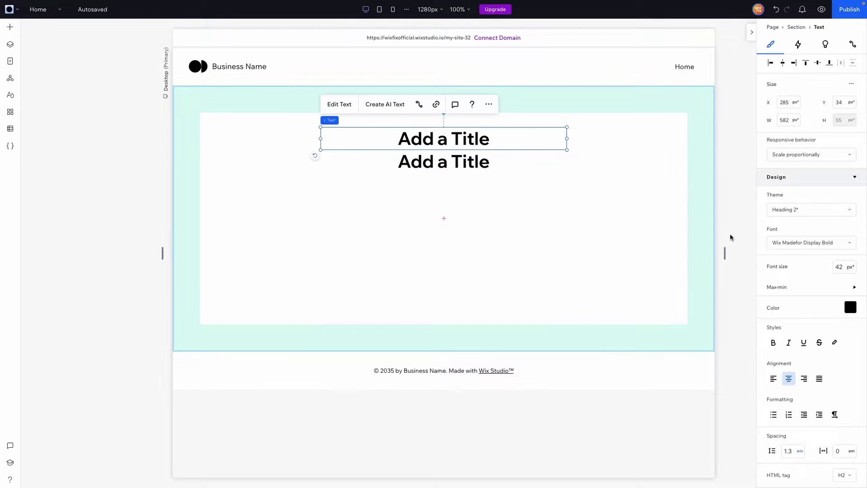
click(841, 266)
key(Return)
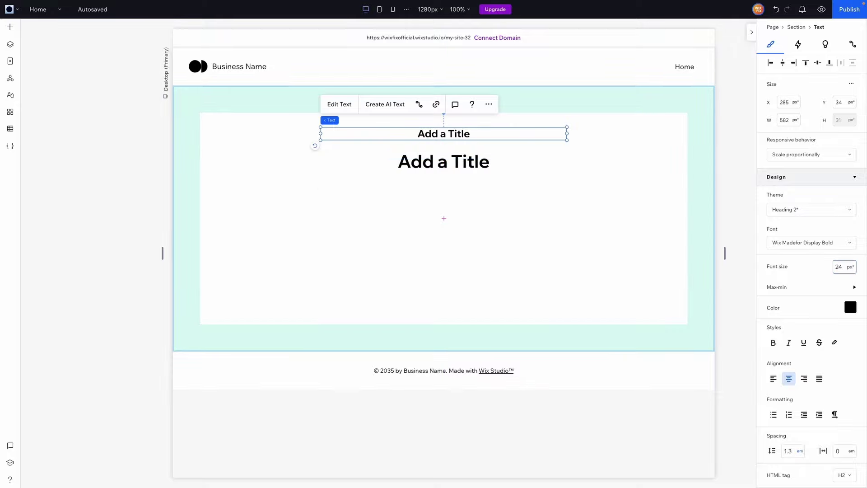
click(804, 242)
click(794, 288)
drag(437, 135, 437, 140)
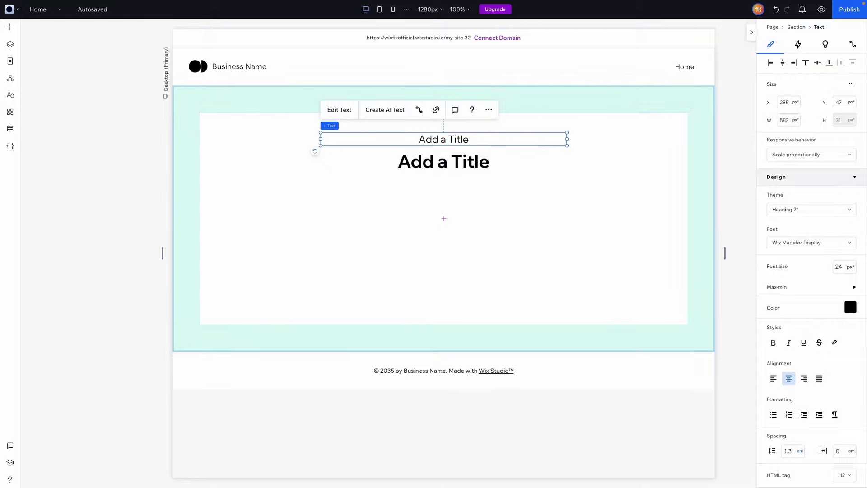
Step: Add a grey, centre-aligned paragraph about 476 px wide and centre it just beneath the main title
click(10, 27)
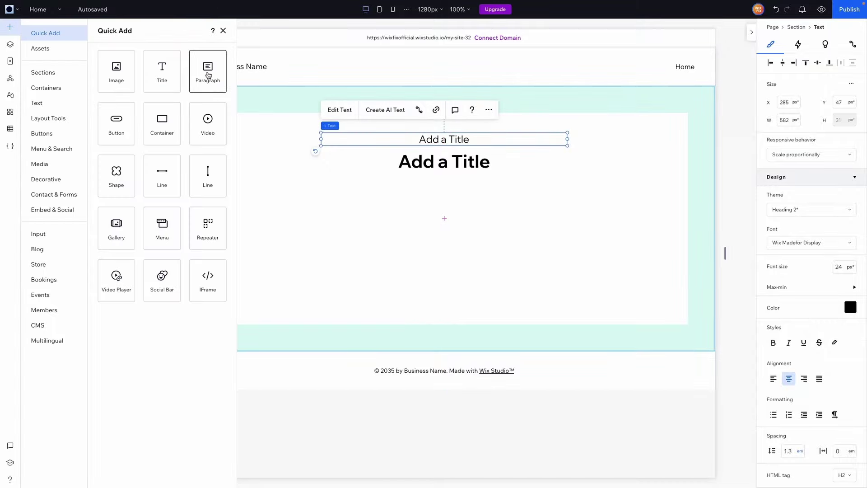
drag(207, 73, 470, 221)
click(789, 378)
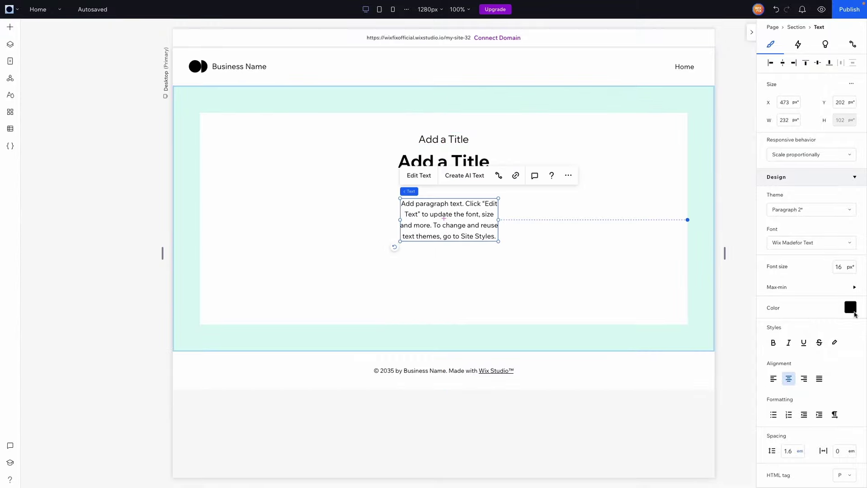
click(854, 312)
click(815, 357)
click(508, 222)
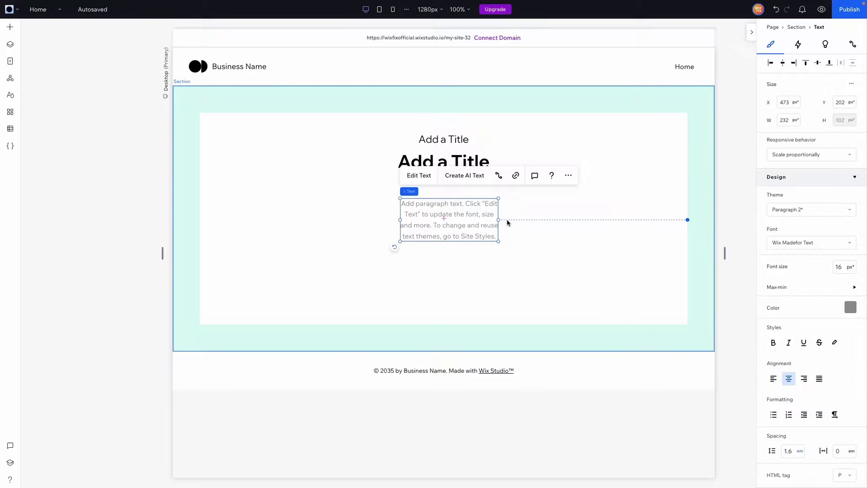
drag(499, 219, 463, 185)
Step: Add a button centred beneath the paragraph and stack it together with both titles and the paragraph
key(a)
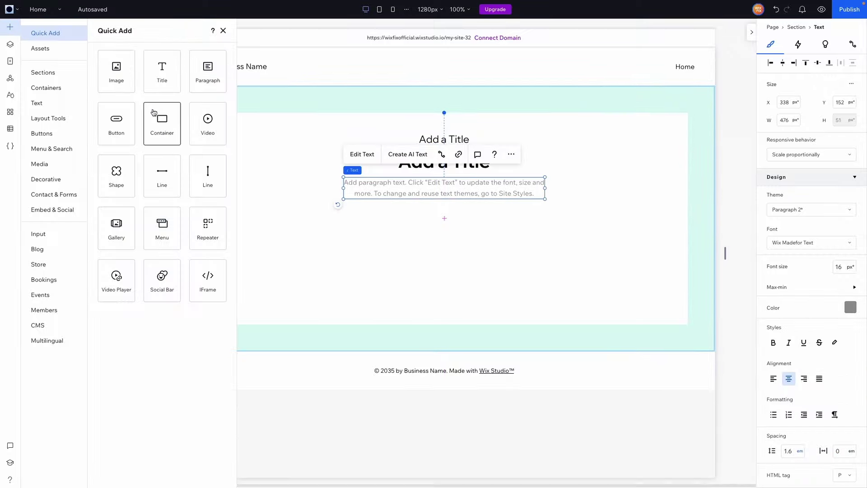
drag(118, 127, 446, 214)
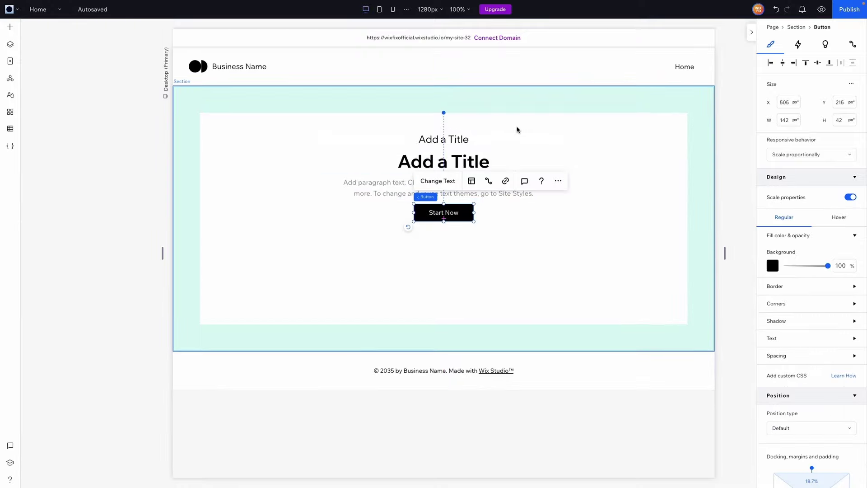
drag(516, 128, 435, 251)
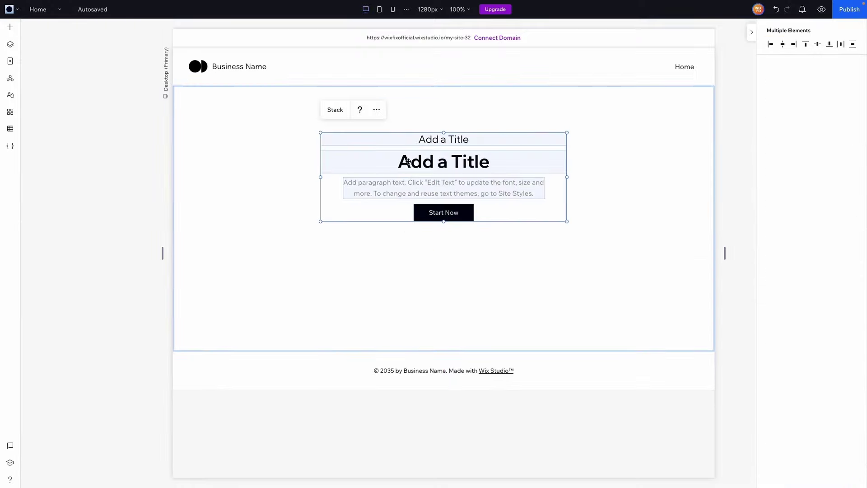
click(334, 110)
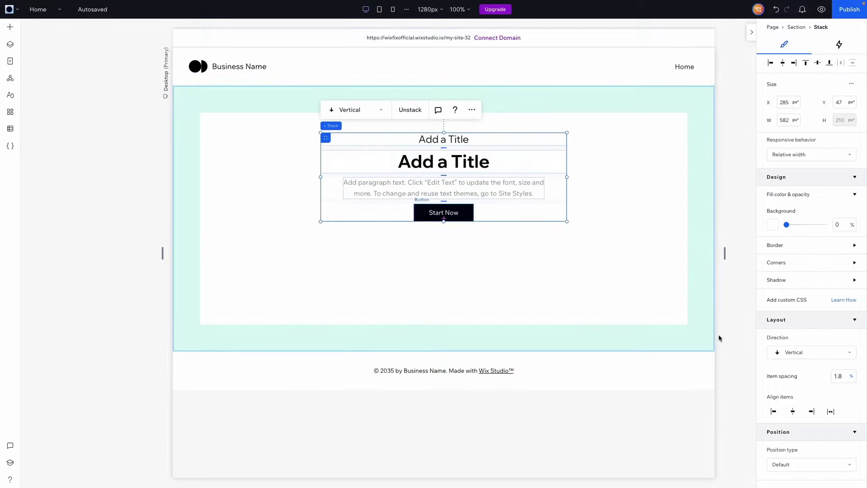
Step: Set the stack's item spacing to 2.5%
click(840, 378)
text(2.5)
key(Return)
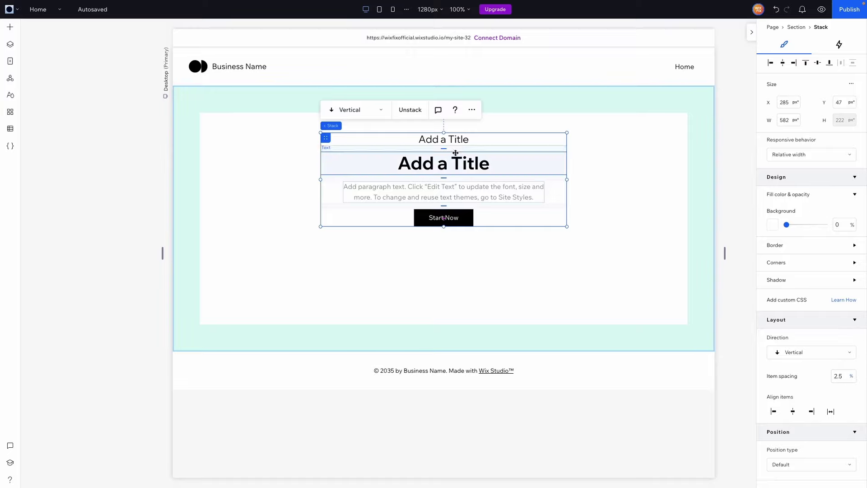
Step: Try widening the gap between the paragraph and the button to about 31 px, and undo the change
mouse_move(444, 152)
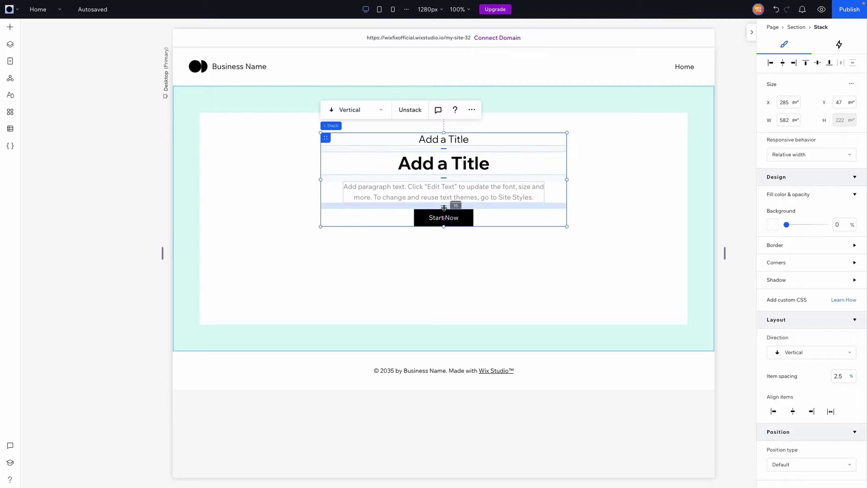
drag(444, 208, 444, 210)
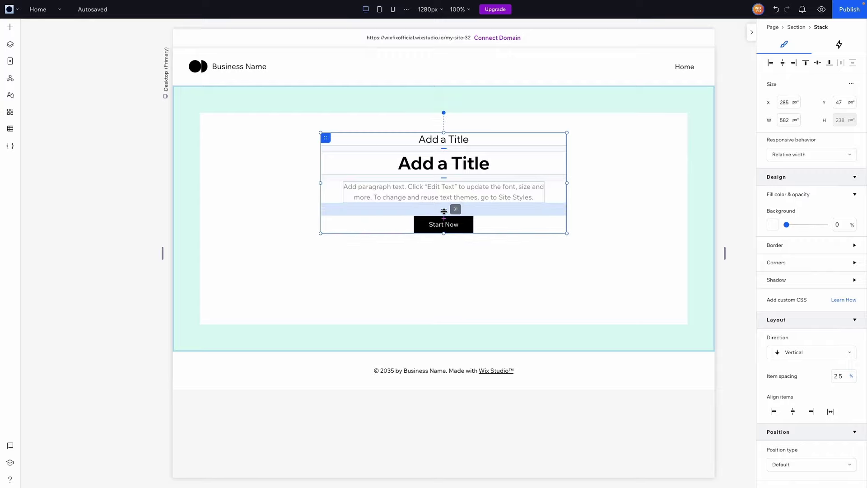
click(599, 211)
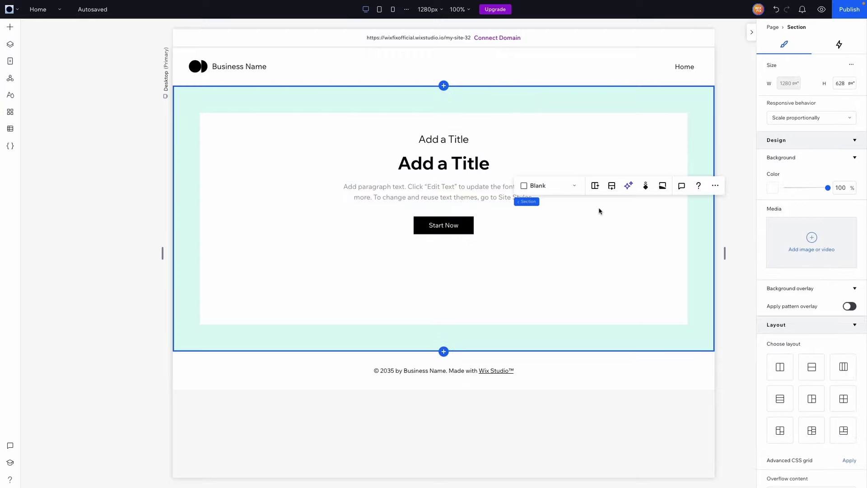
key(ctrl+z)
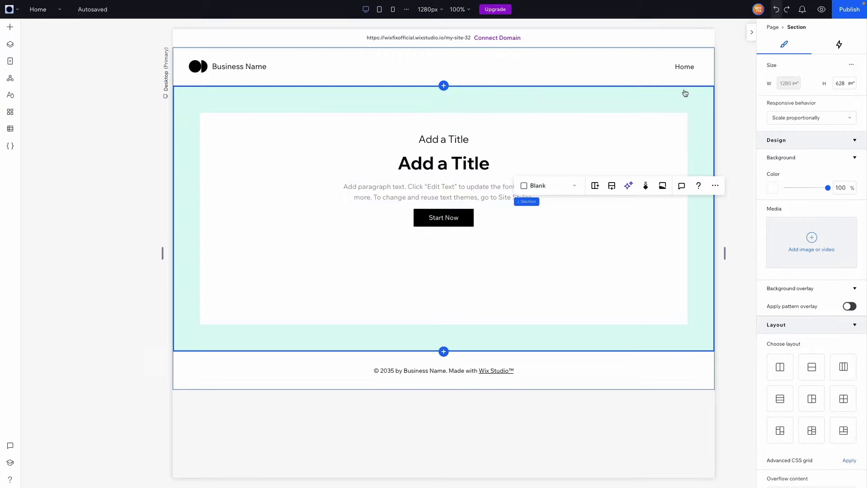
Step: Align the stack to the top of the section's padded area
click(513, 222)
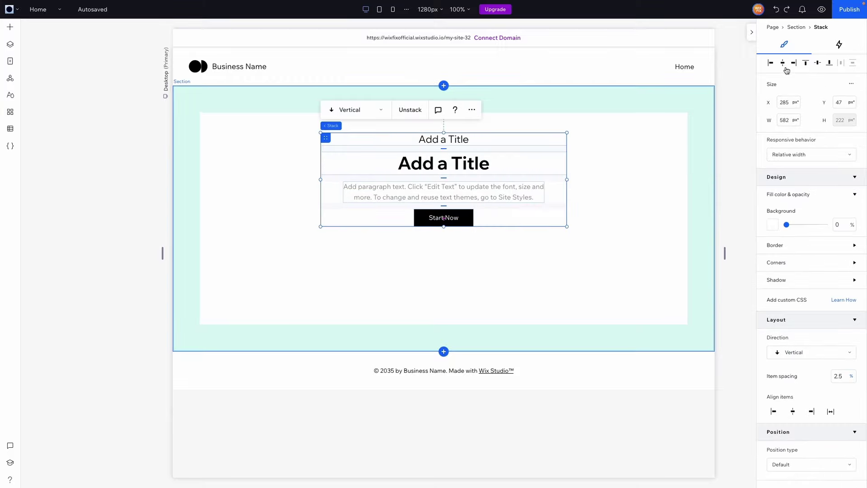
click(806, 64)
Step: Set the section's height to 350 px and add a blank section directly below it
click(632, 228)
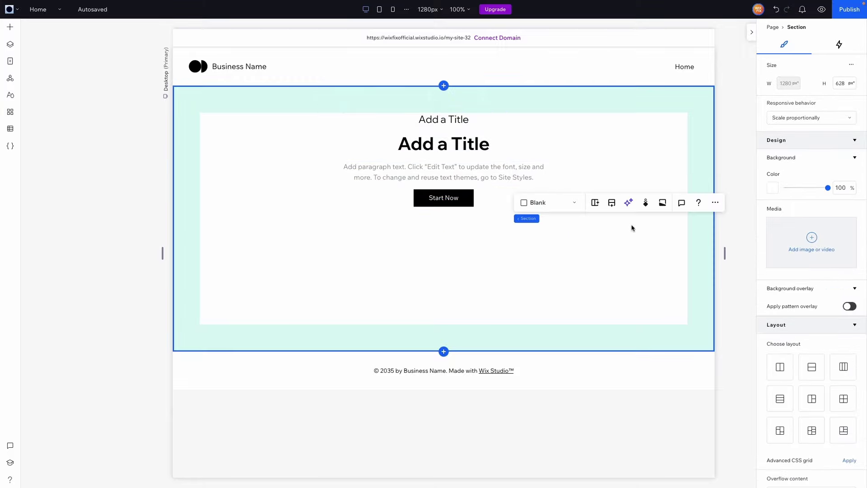
click(842, 83)
text(350)
key(Return)
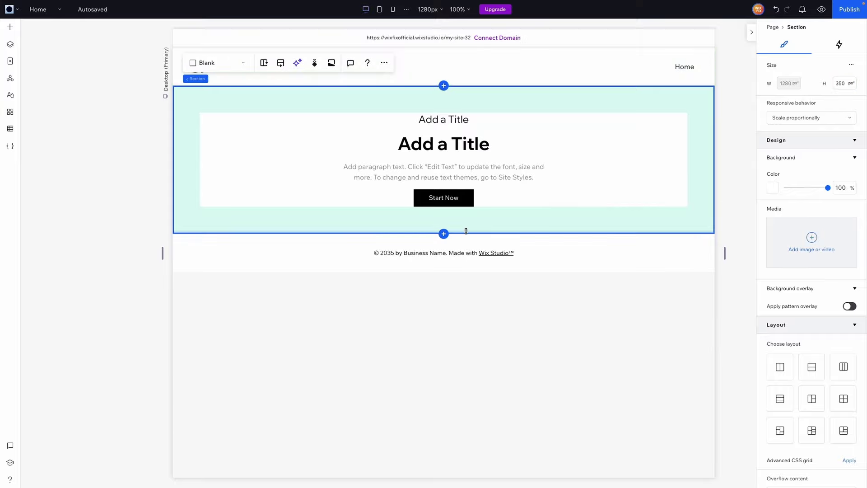
click(443, 230)
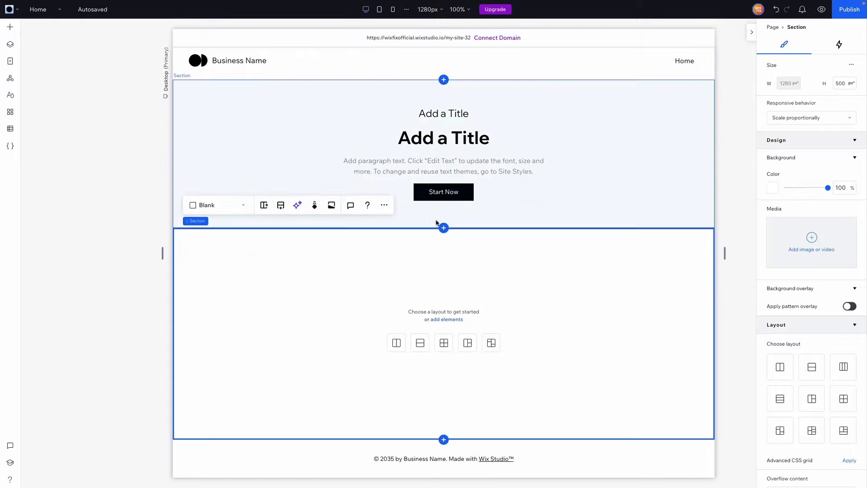
Step: Try a bottom padding of 0% on the title section and restore it to 5%
click(407, 209)
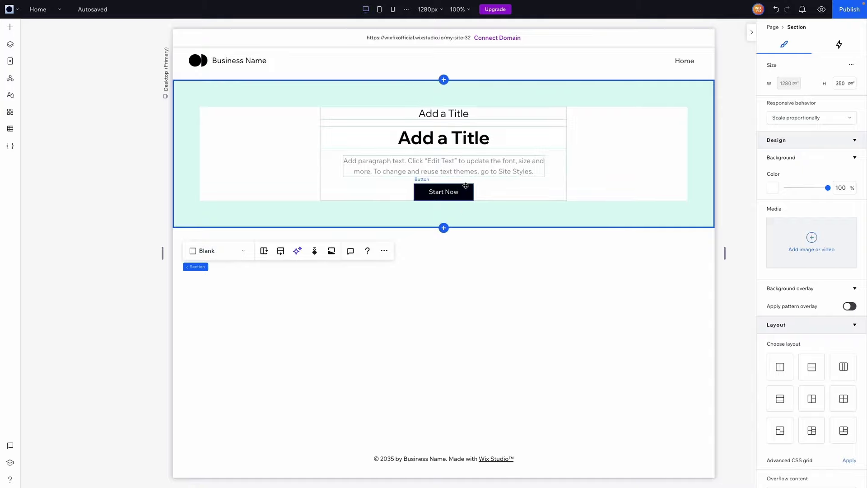
scroll(820, 418, down, 5)
click(820, 422)
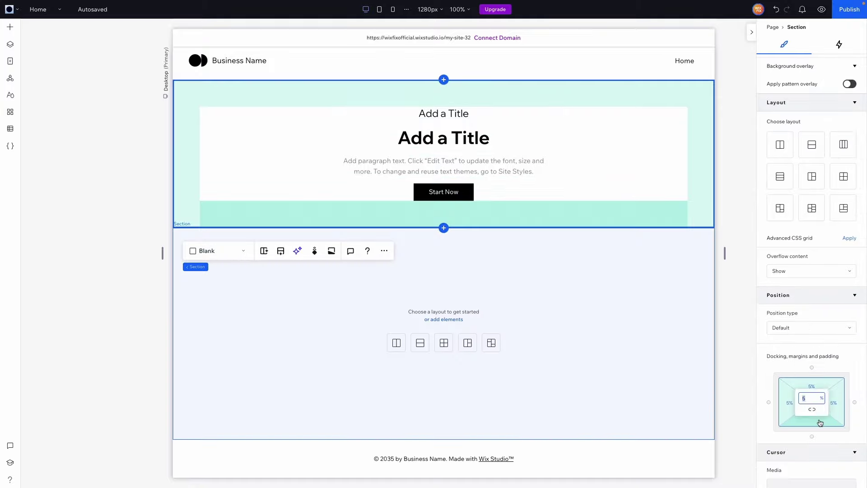
key(Return)
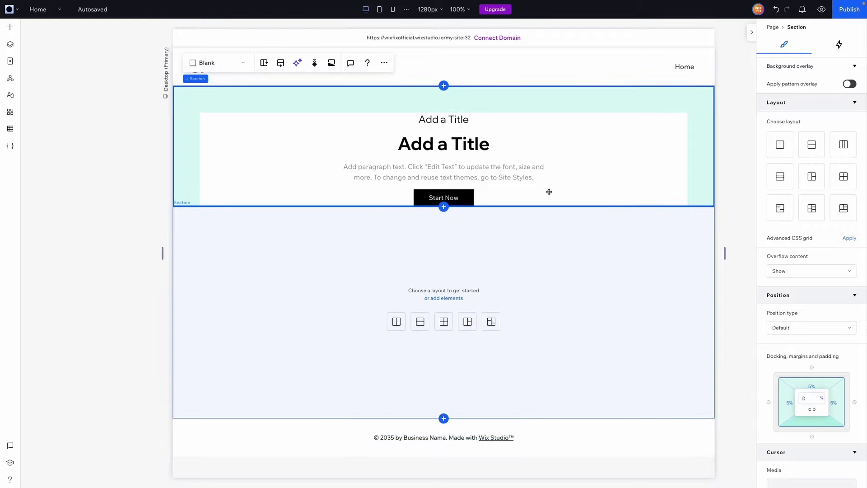
click(809, 395)
text(5)
key(Return)
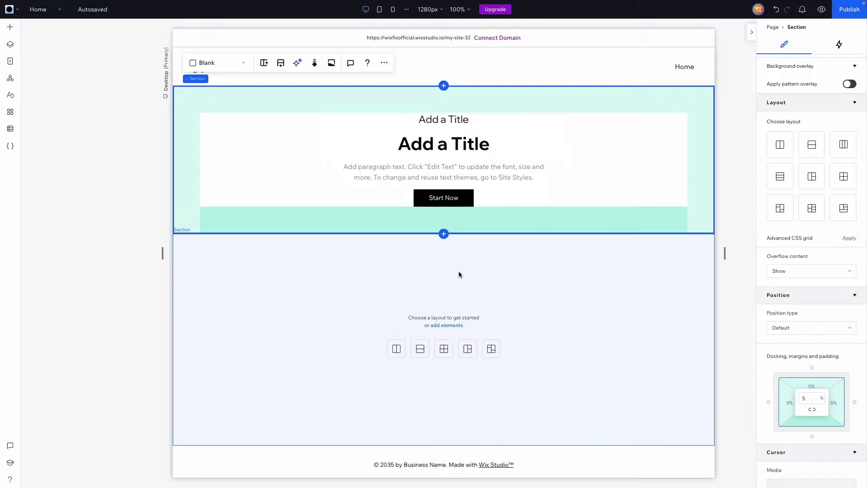
Step: Add an image to the blank section below the titles and stretch it to fill that section
click(459, 273)
click(244, 136)
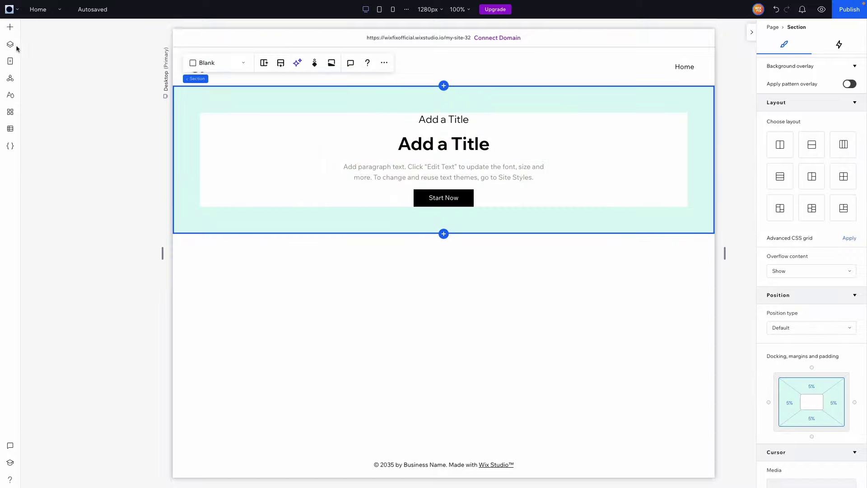
click(10, 27)
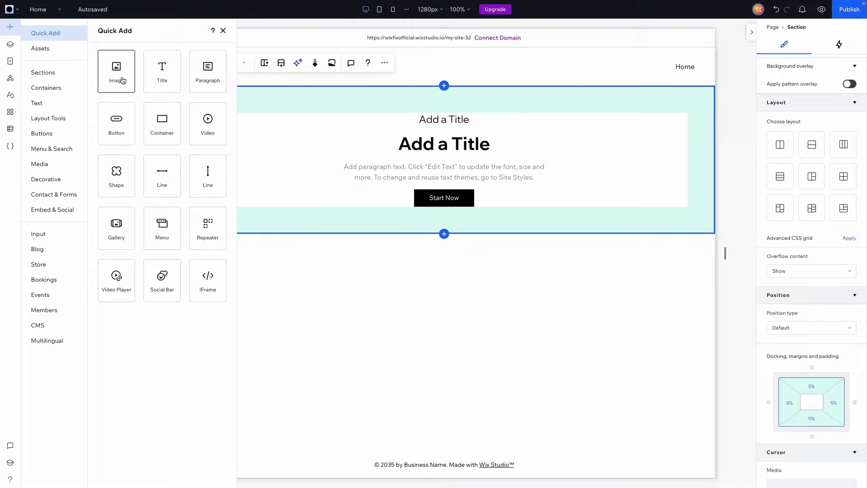
drag(122, 80, 490, 297)
click(481, 285)
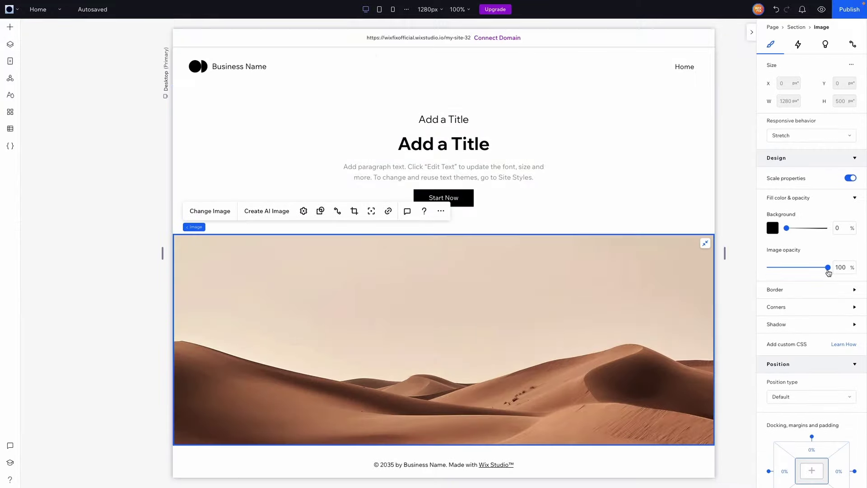
Step: Round all four corners of the desert image with a 64 px radius
click(778, 312)
click(774, 336)
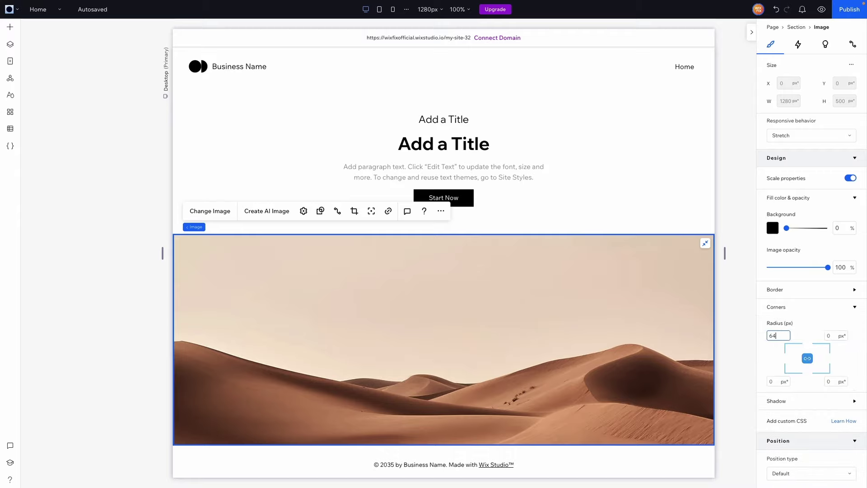
key(Return)
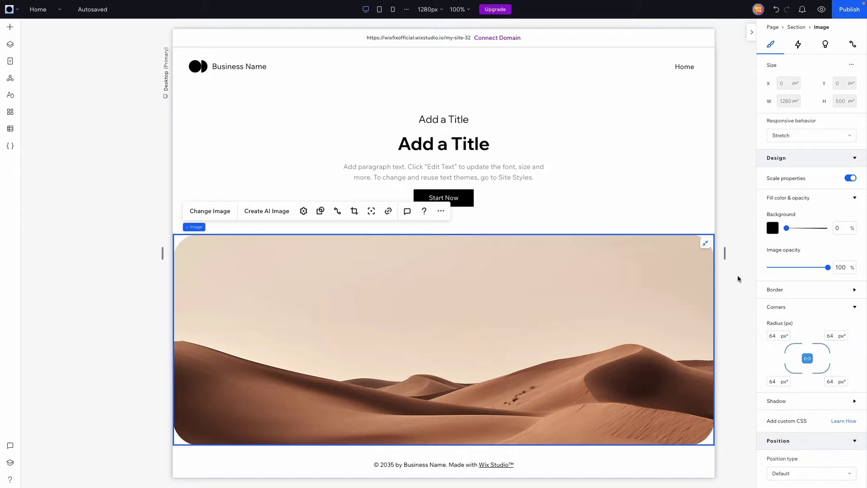
click(738, 277)
Step: Give the section containing the image a linked padding of 5% on all four sides
scroll(610, 280, down, 1)
click(409, 296)
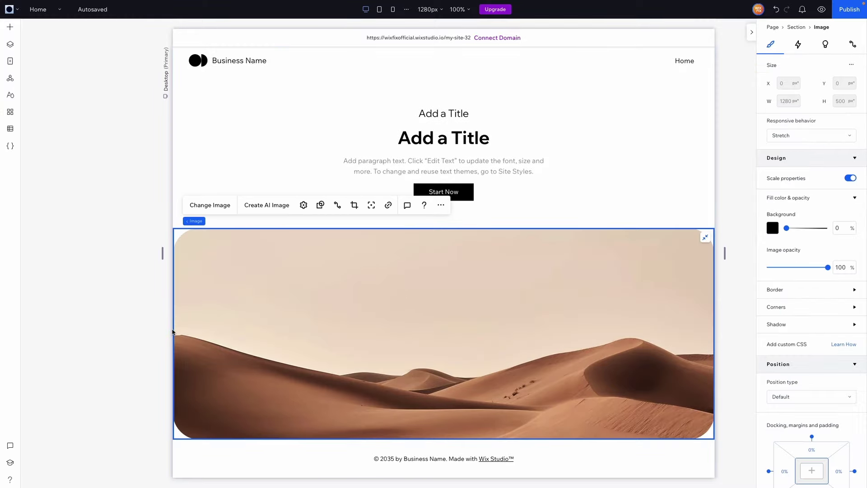
click(195, 221)
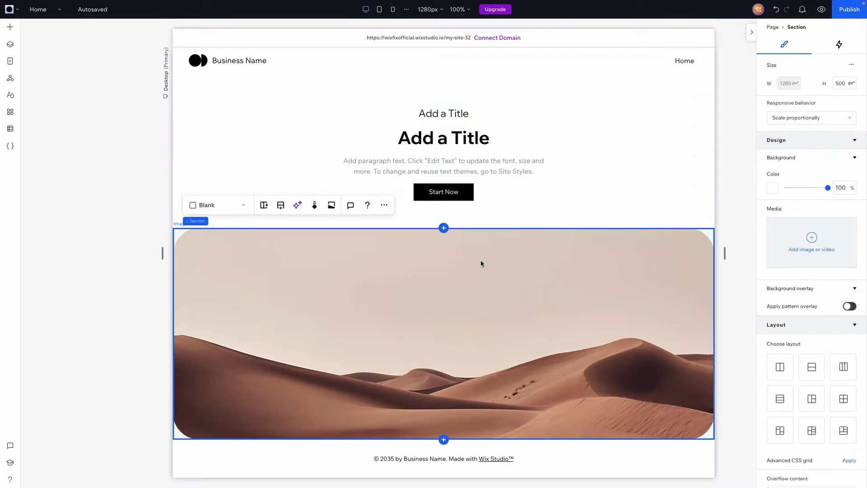
scroll(818, 316, down, 5)
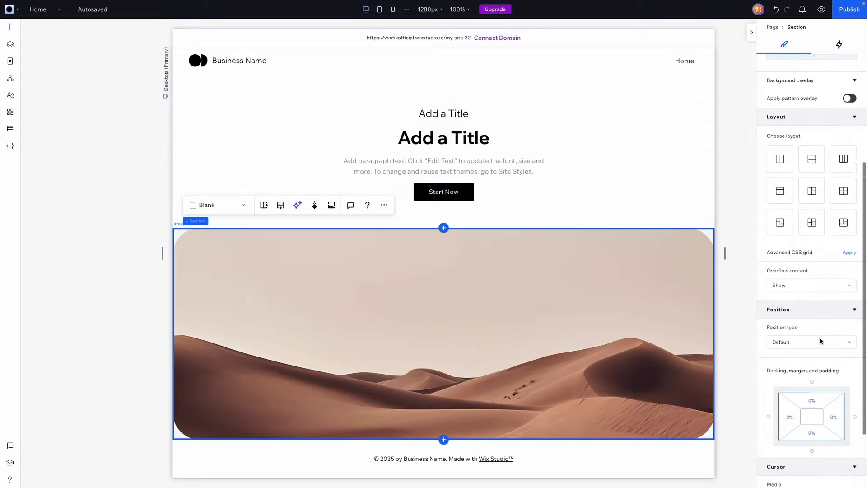
click(795, 410)
text(5)
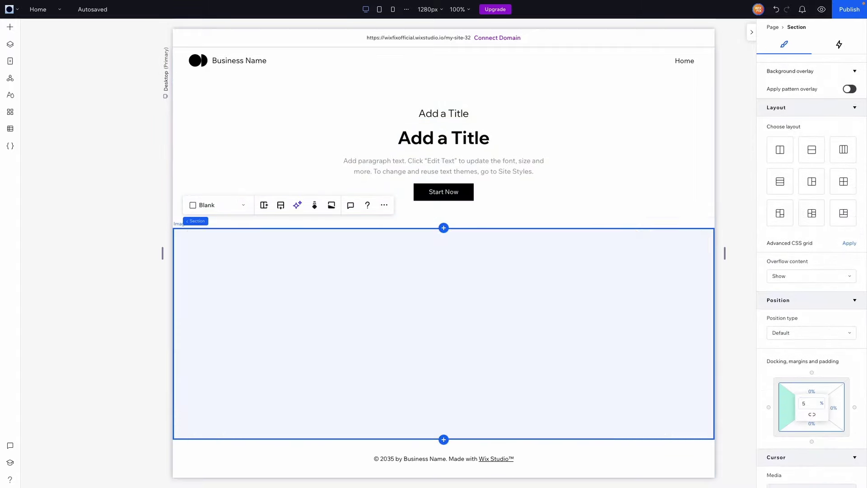
click(811, 414)
click(741, 301)
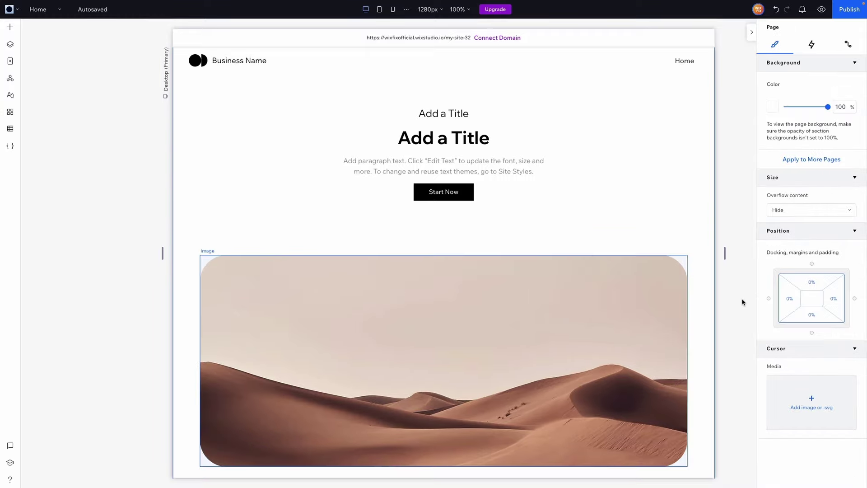
Step: Examine the padding of the title section and the image section where they meet, and compare the header
click(655, 146)
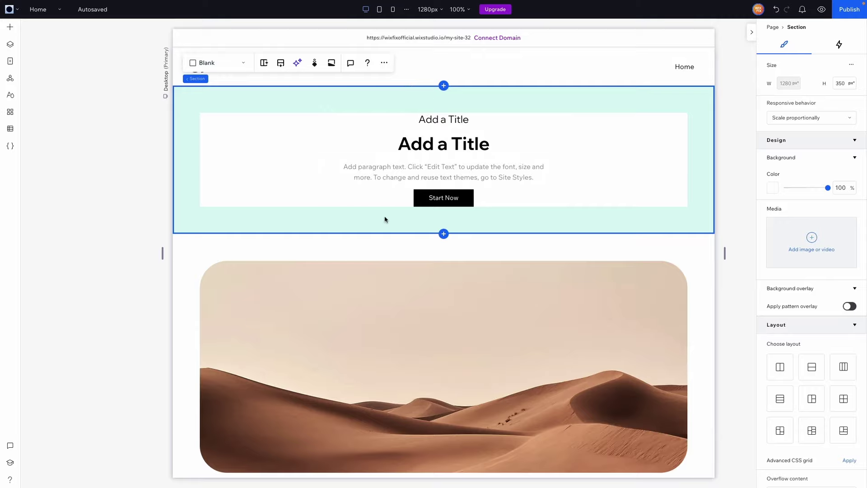
click(409, 251)
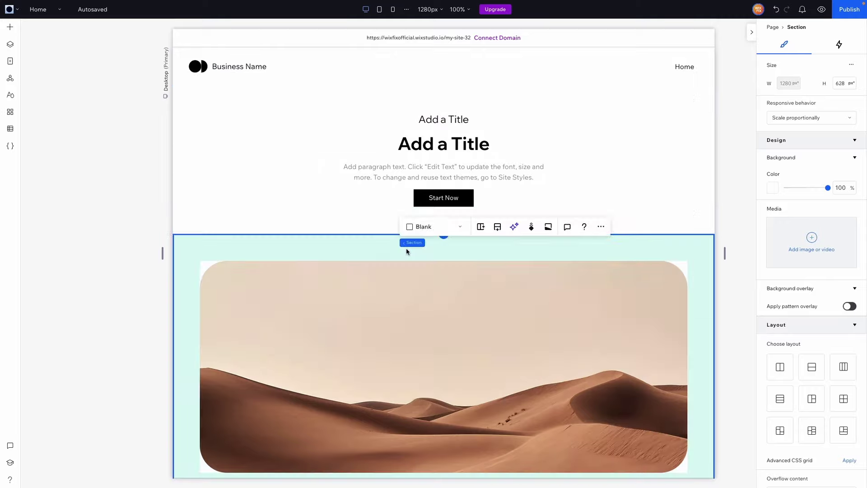
click(354, 226)
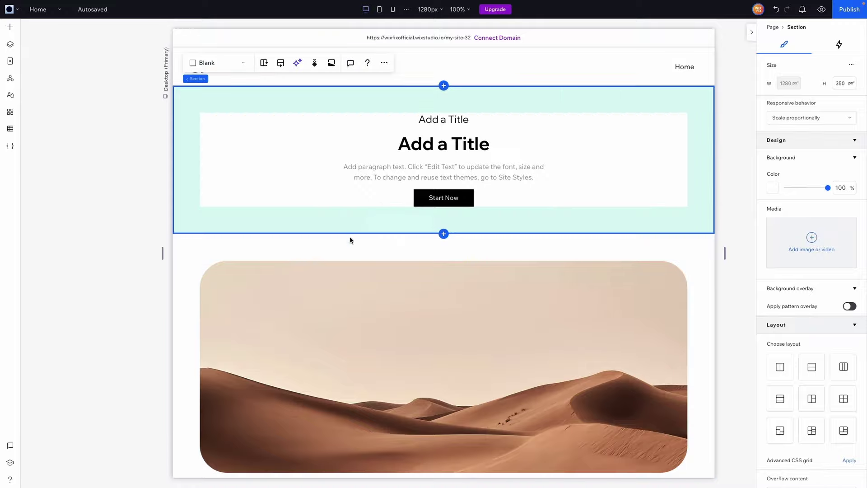
click(350, 238)
click(334, 224)
click(333, 241)
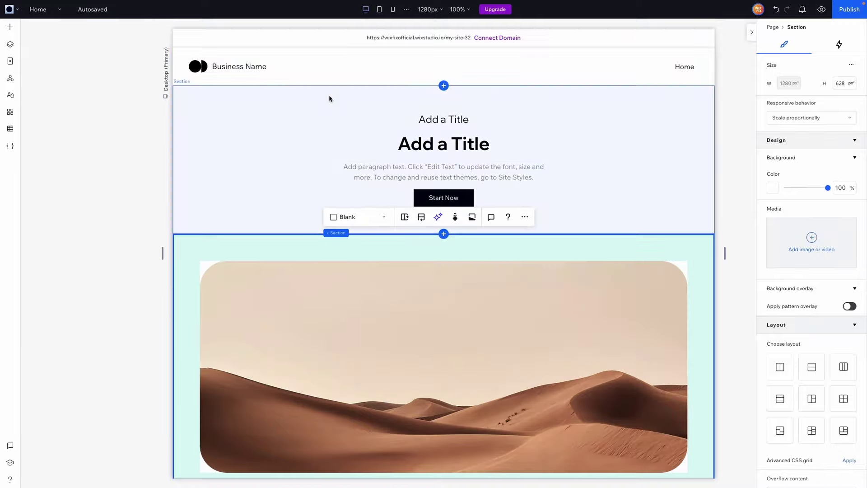
click(330, 97)
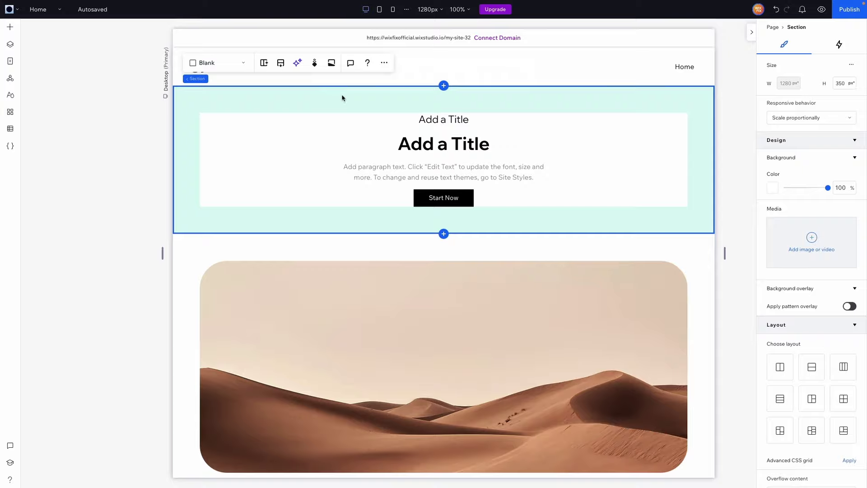
click(491, 77)
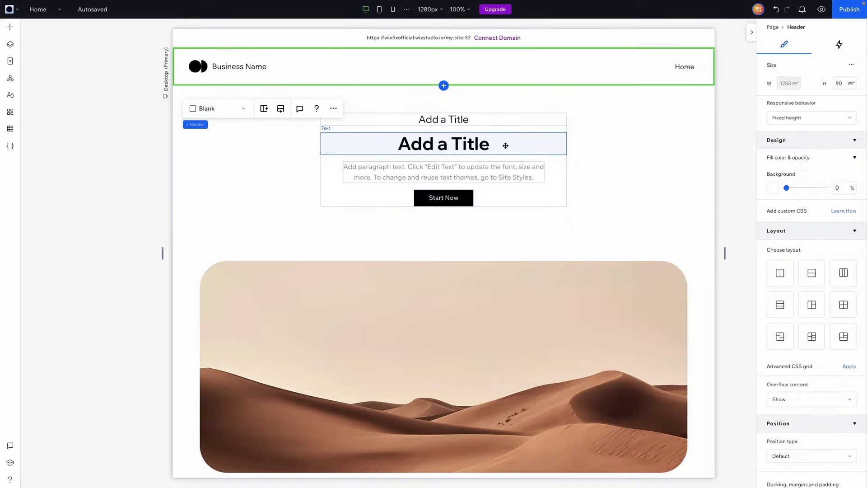
click(623, 213)
Step: Try a top padding of 0% on the image section
click(702, 267)
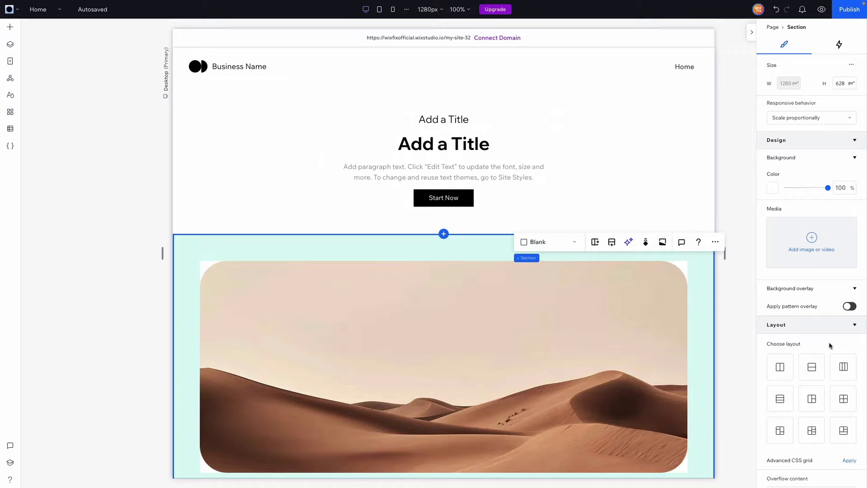
scroll(826, 345, down, 5)
click(813, 357)
text(0)
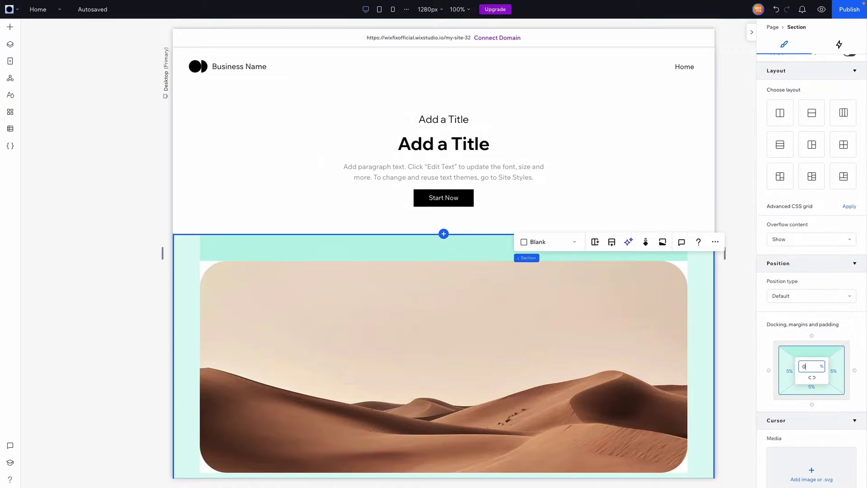
click(742, 279)
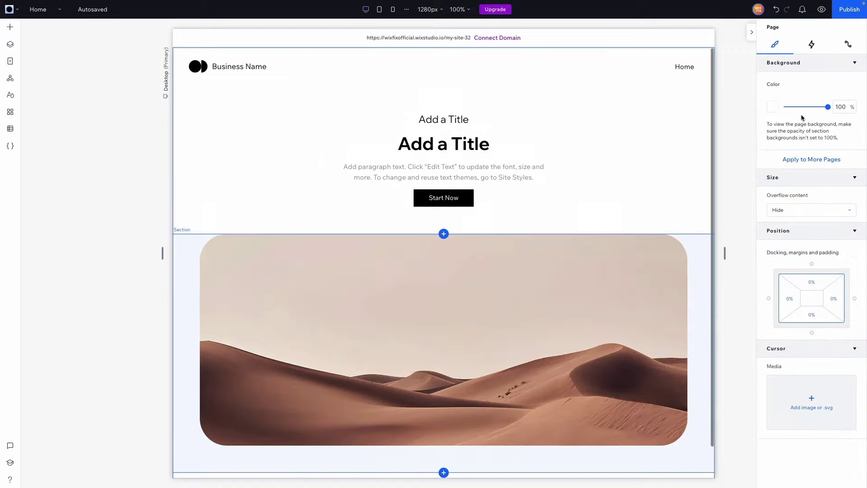
Step: Preview the page to compare the space between the title section and the image, and return to editing
click(822, 9)
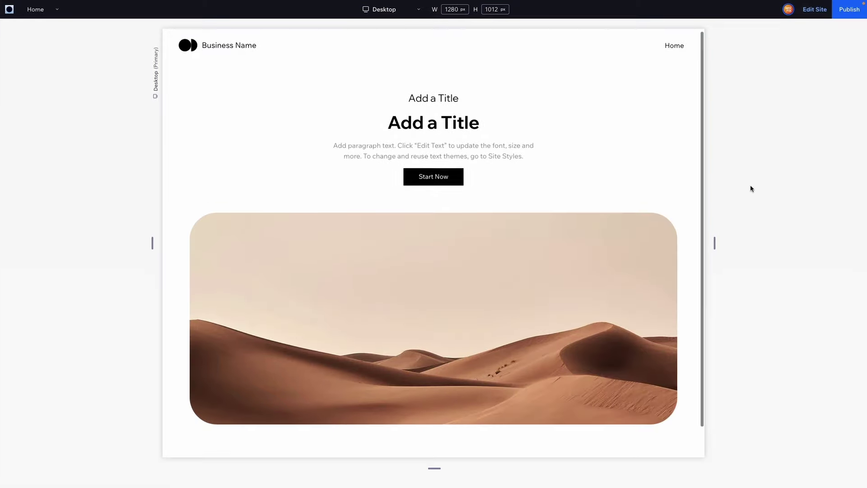
click(823, 11)
click(823, 11)
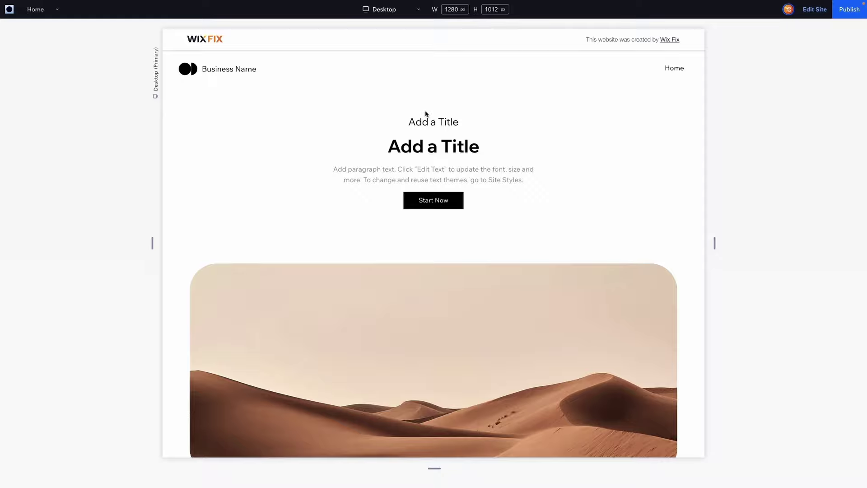
click(822, 18)
Step: Set the image section's top padding to 0%, leaving its other sides at 5%
click(704, 249)
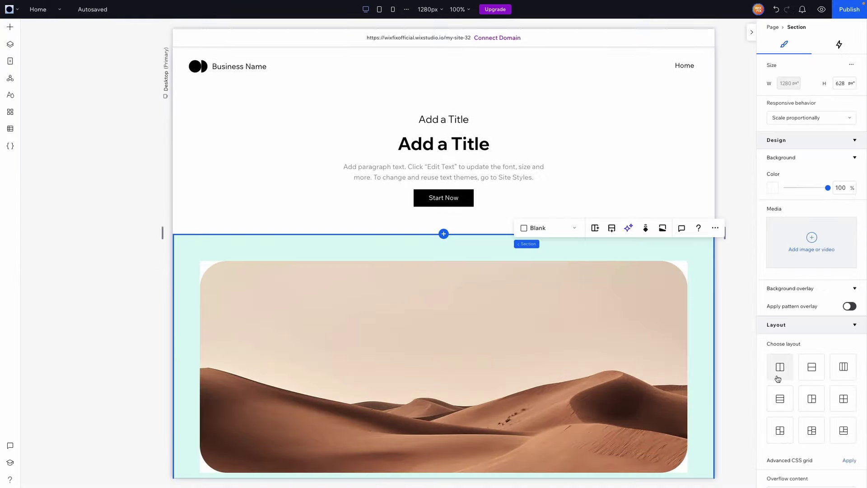
scroll(778, 379, down, 6)
click(811, 325)
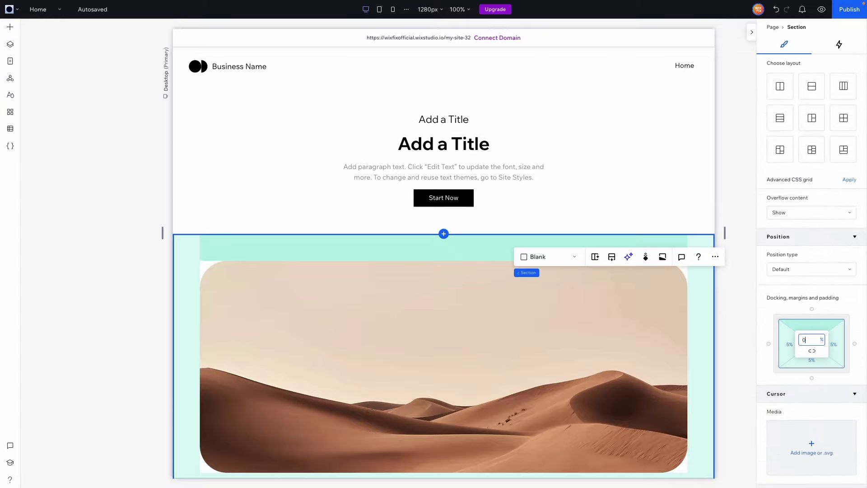
key(Return)
click(745, 275)
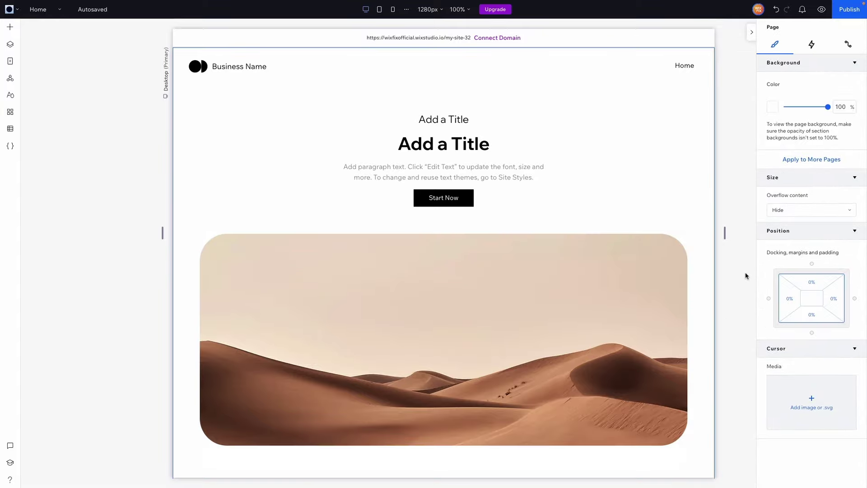
Step: Add a blank section below the image section and give it a two-column layout
scroll(746, 275, down, 1)
scroll(745, 276, up, 1)
click(702, 284)
scroll(702, 284, down, 1)
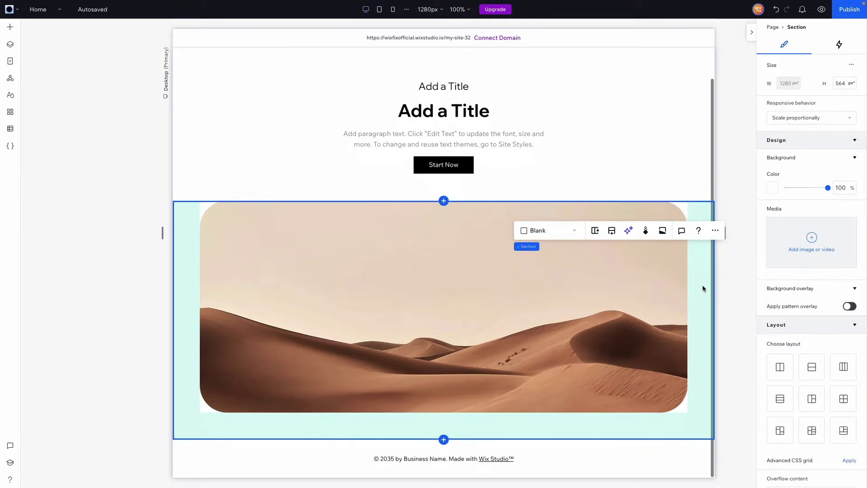
click(443, 437)
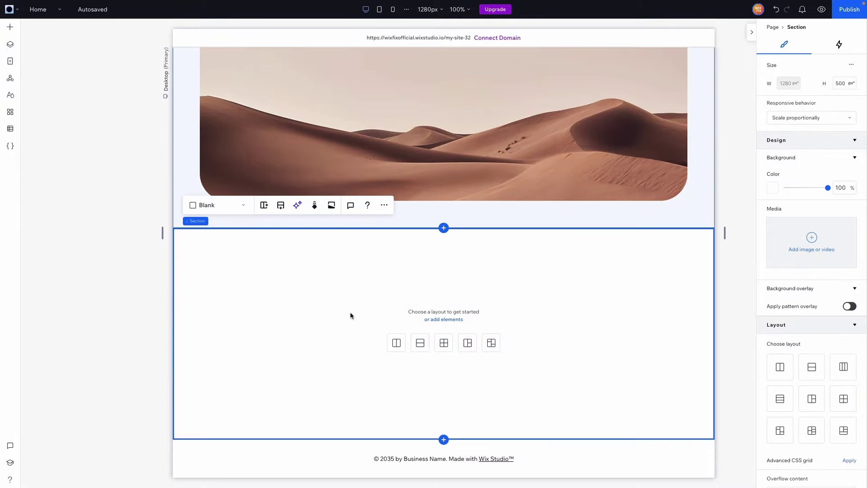
click(397, 344)
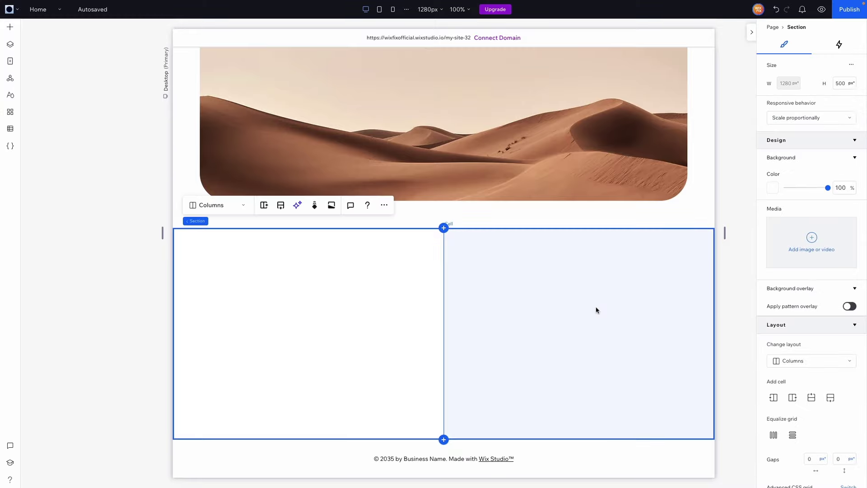
Step: Set the horizontal gap between the new section's two columns to 5 vw
scroll(788, 440, down, 2)
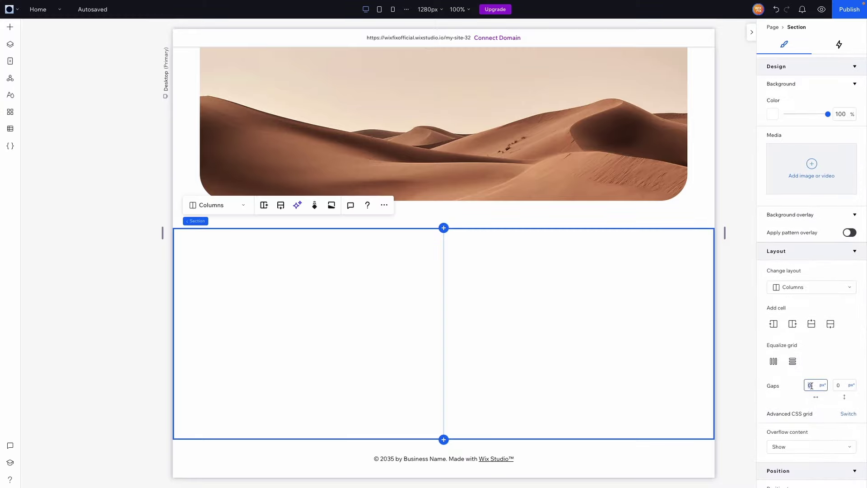
text(w)
key(Return)
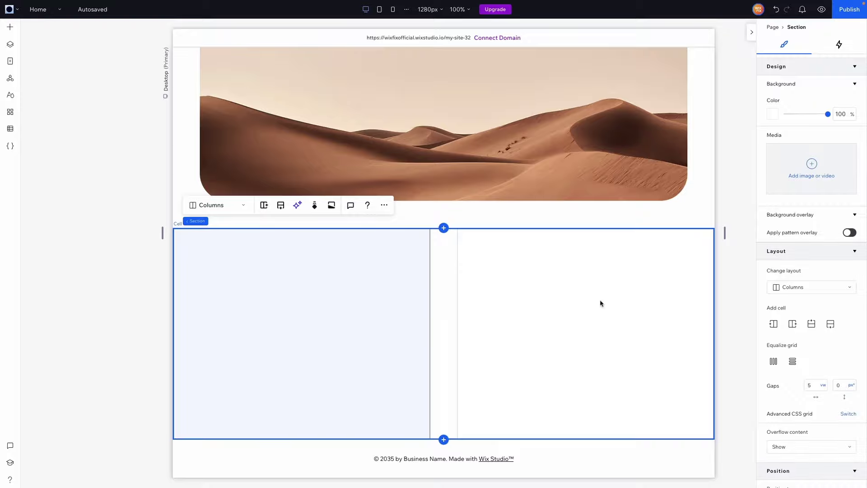
Step: Give the two-column section a linked padding of 5% on all four sides
scroll(680, 250, up, 5)
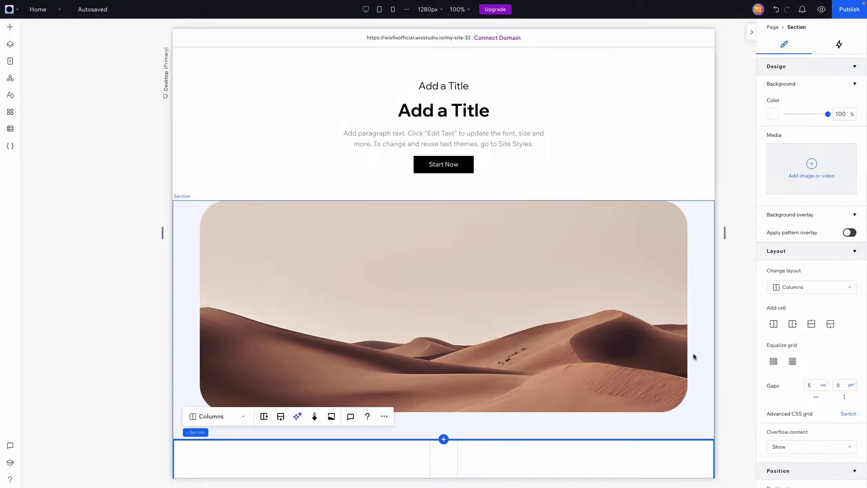
scroll(693, 354, down, 3)
scroll(818, 354, down, 5)
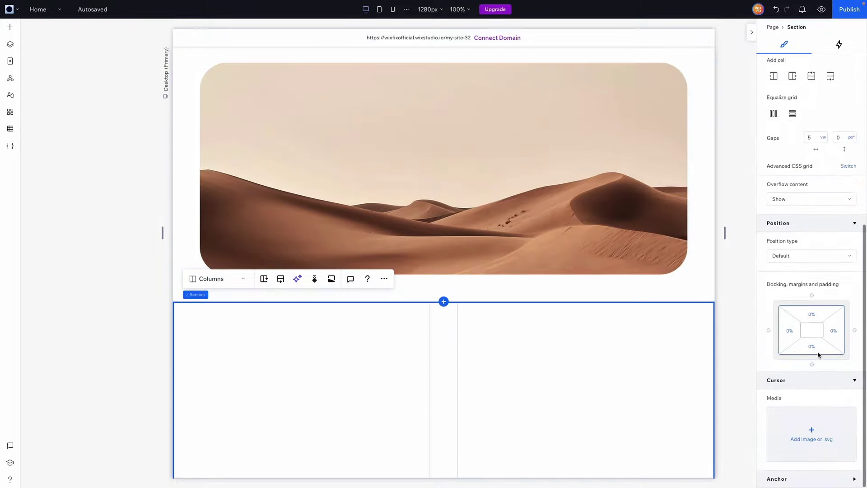
click(795, 332)
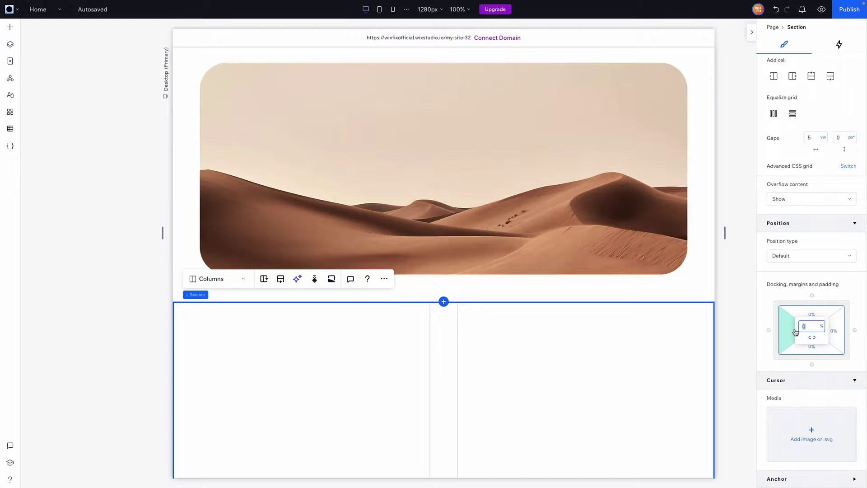
key(Return)
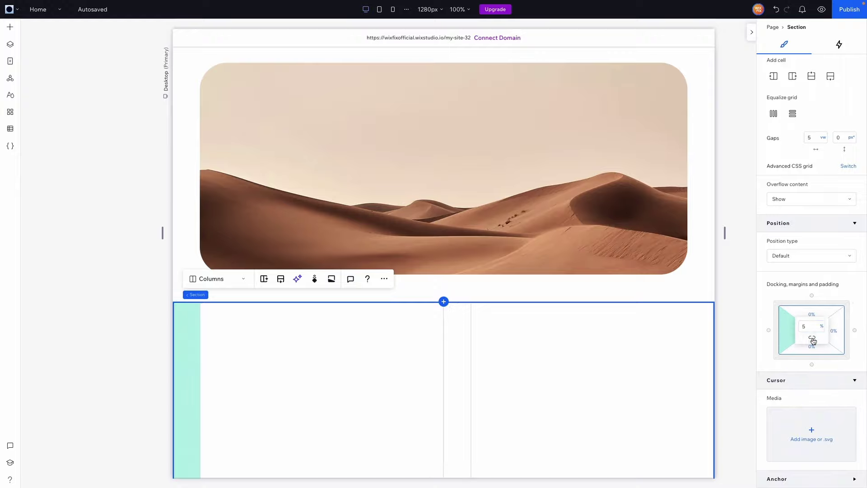
click(811, 338)
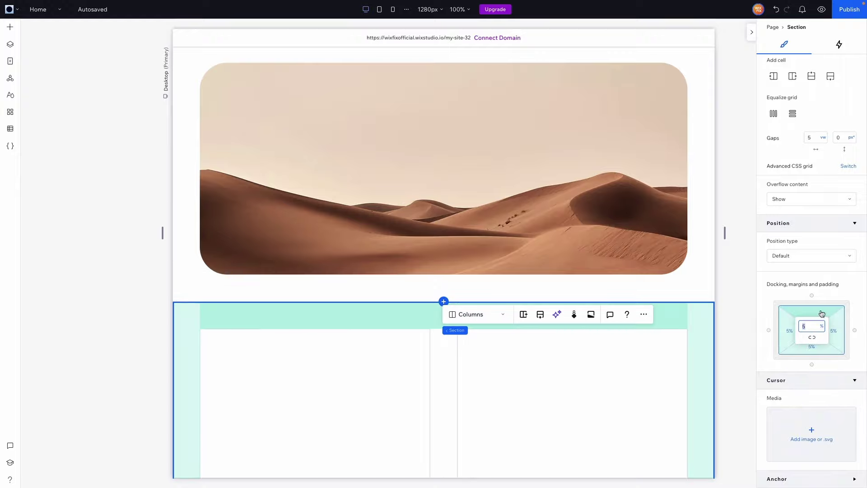
Step: Set the two-column section's top padding to 0%
text(0)
key(Return)
scroll(739, 300, down, 2)
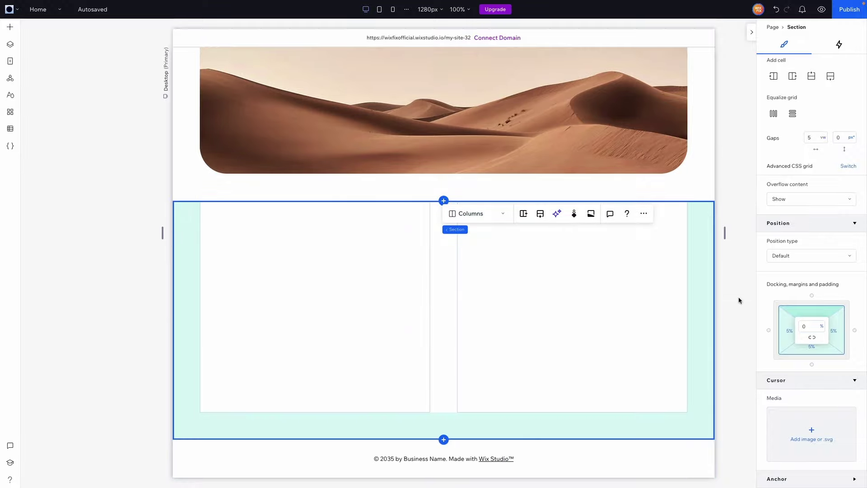
Step: Add a container to the left cell of the two-column section and stretch it to fill the cell
click(10, 26)
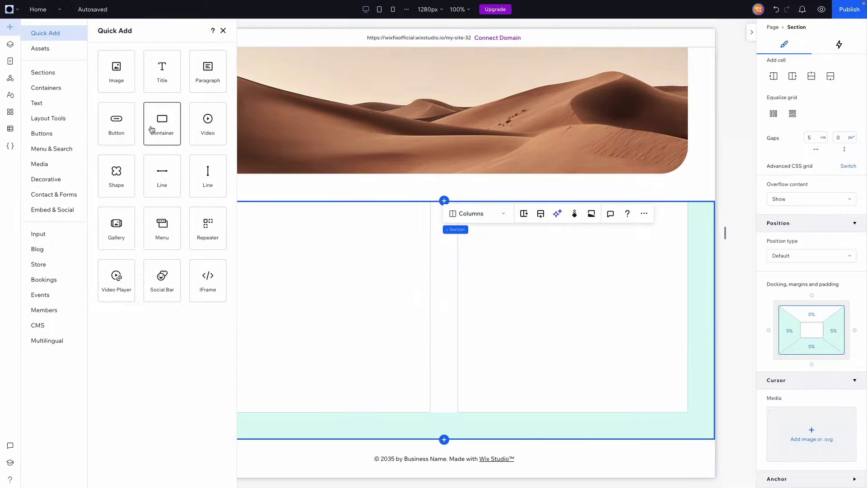
drag(151, 130, 317, 280)
click(378, 267)
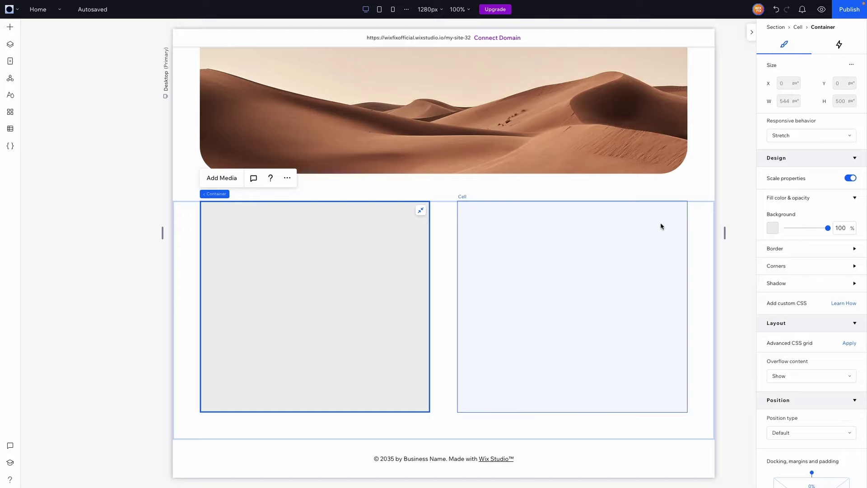
Step: Set the corner radius of the left container to 64 px on all four corners
click(786, 270)
click(776, 295)
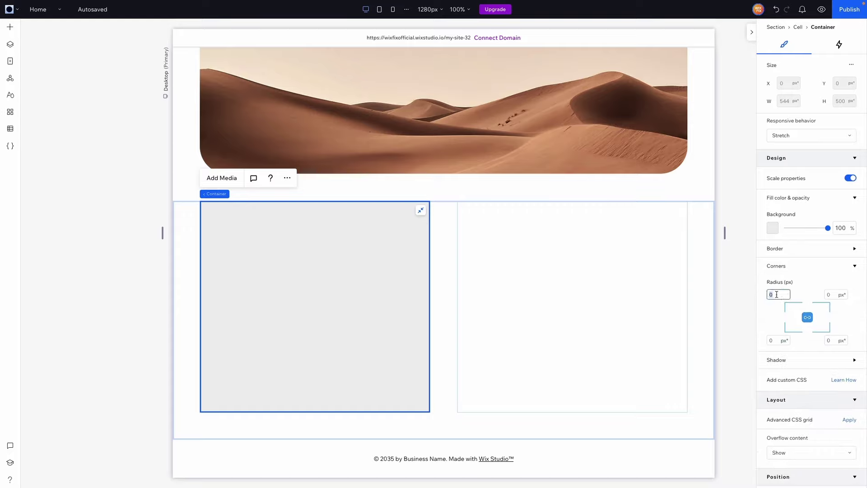
text(64)
key(Return)
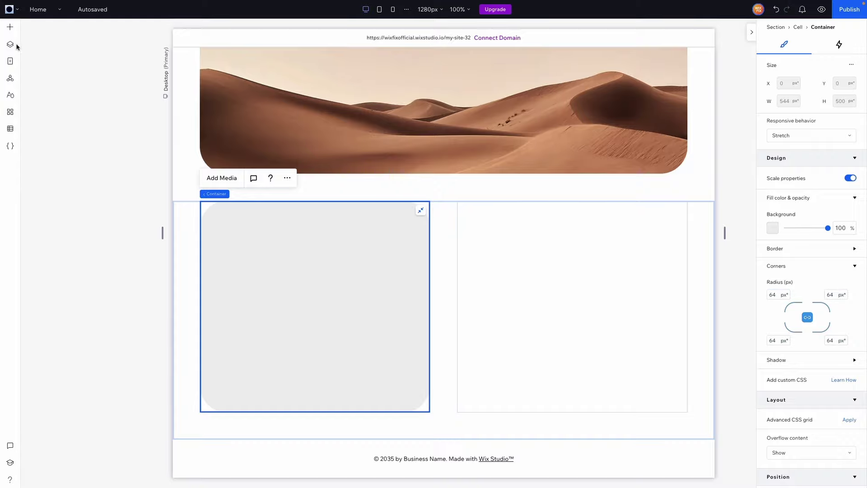
Step: Add an image, a title and a paragraph inside the left container, one below the other
click(10, 27)
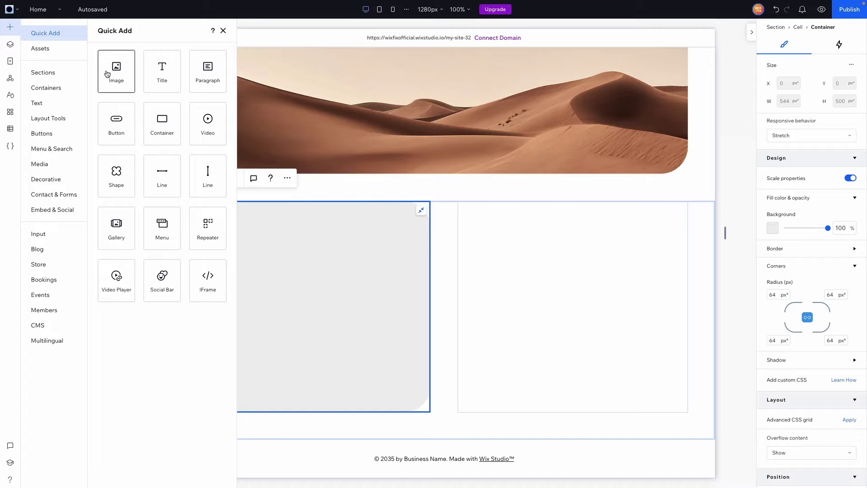
drag(107, 73, 298, 287)
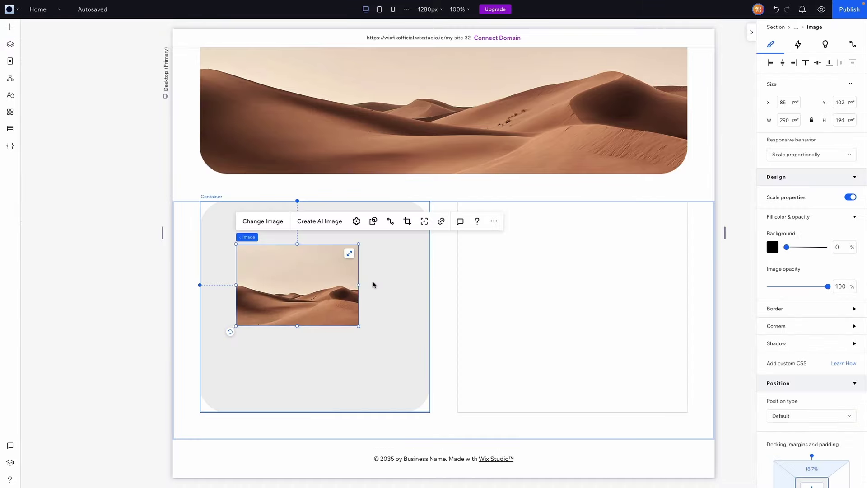
click(10, 26)
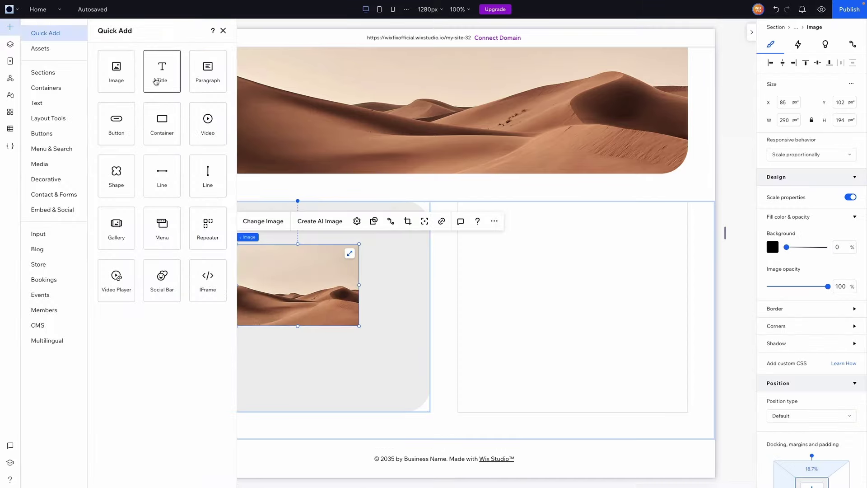
drag(156, 72, 277, 351)
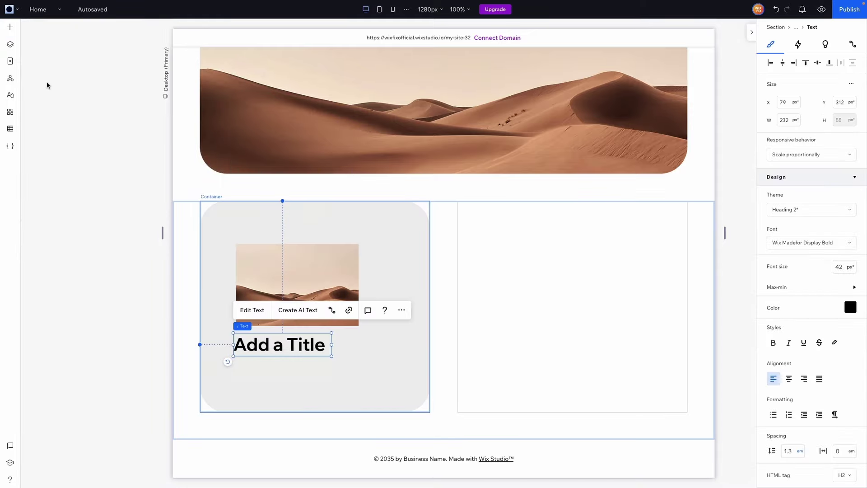
click(10, 27)
drag(205, 70, 295, 397)
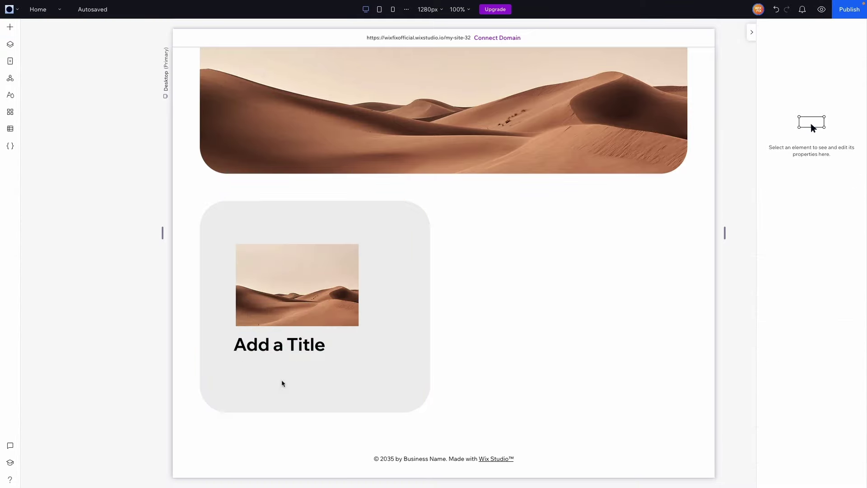
Step: Enlarge the image across the container's upper half, align the title and paragraph below it at the left edge, and widen the paragraph to about 492 px
drag(283, 264, 248, 223)
drag(323, 242, 430, 242)
drag(316, 283, 319, 306)
drag(271, 345, 238, 332)
drag(268, 373, 236, 364)
drag(299, 371, 408, 363)
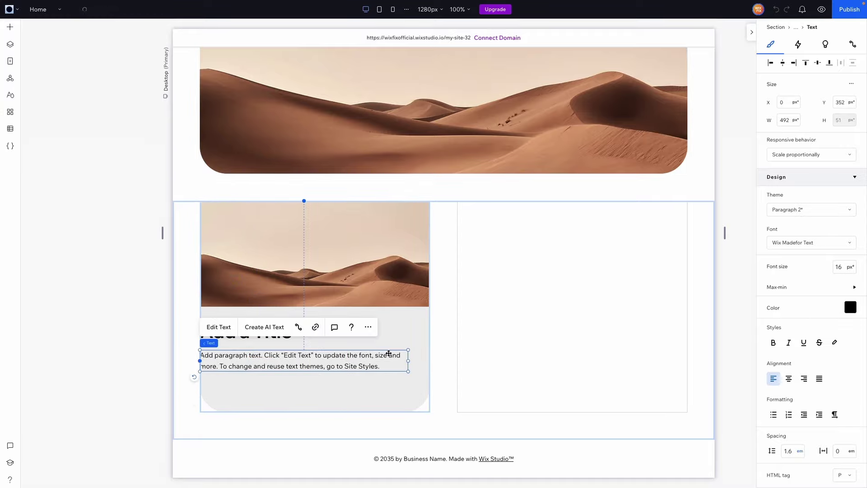
Step: Stack the image, title and paragraph of the left container vertically
key(ctrl+a)
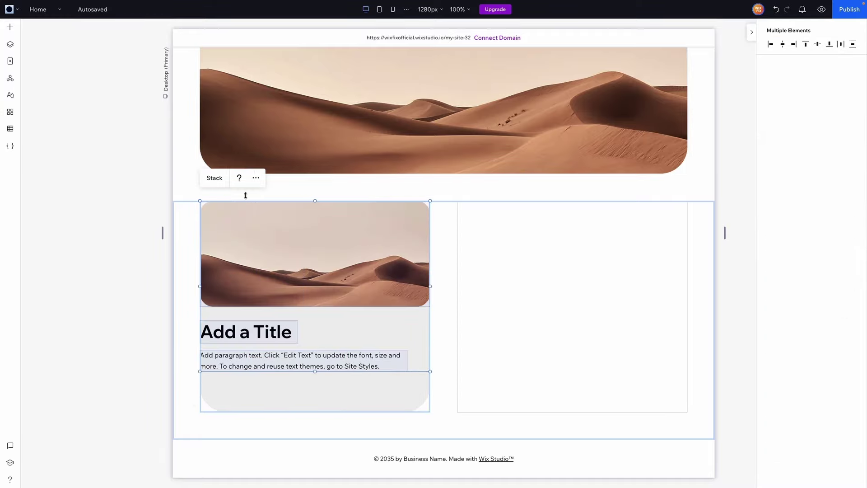
click(216, 180)
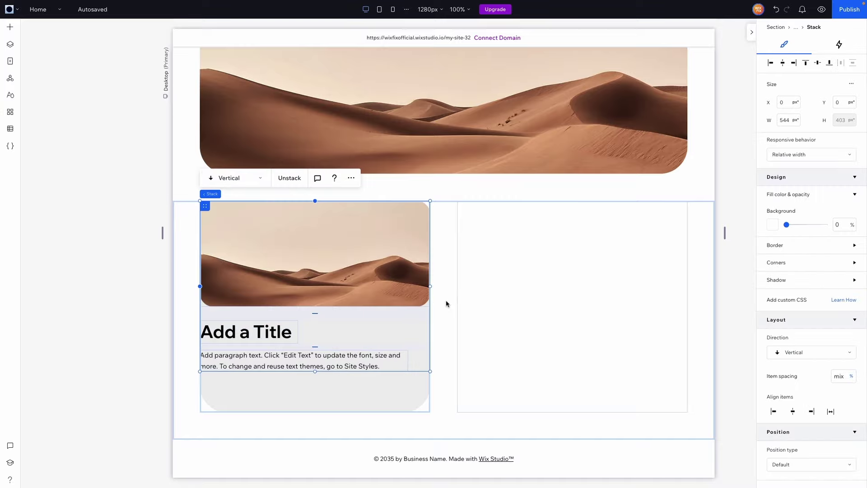
Step: Give the left container a linked padding of 7.5% on all four sides
click(360, 397)
scroll(802, 261, down, 4)
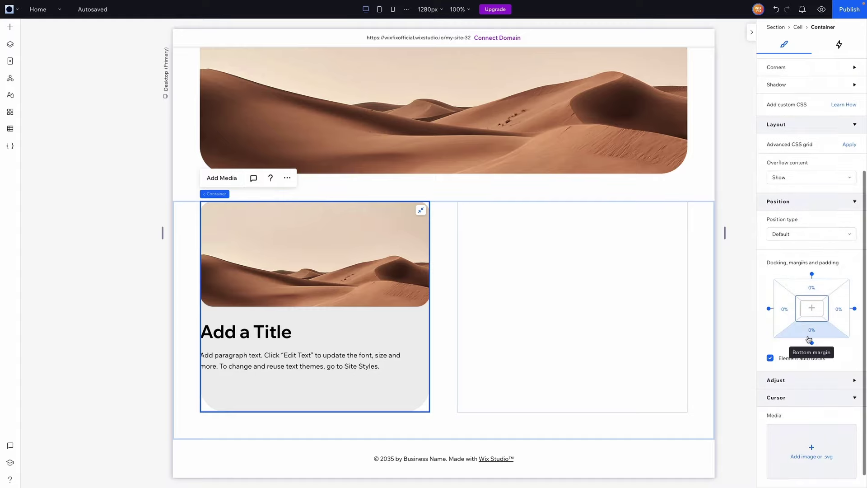
click(790, 308)
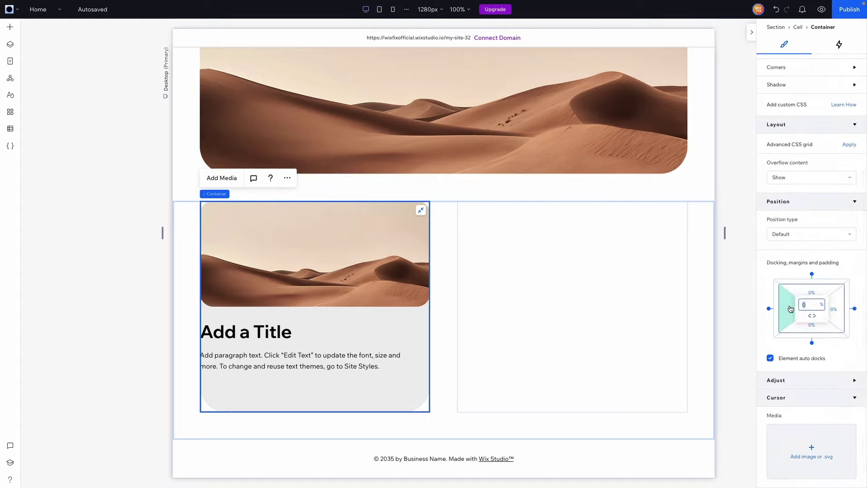
text(7.5)
key(Return)
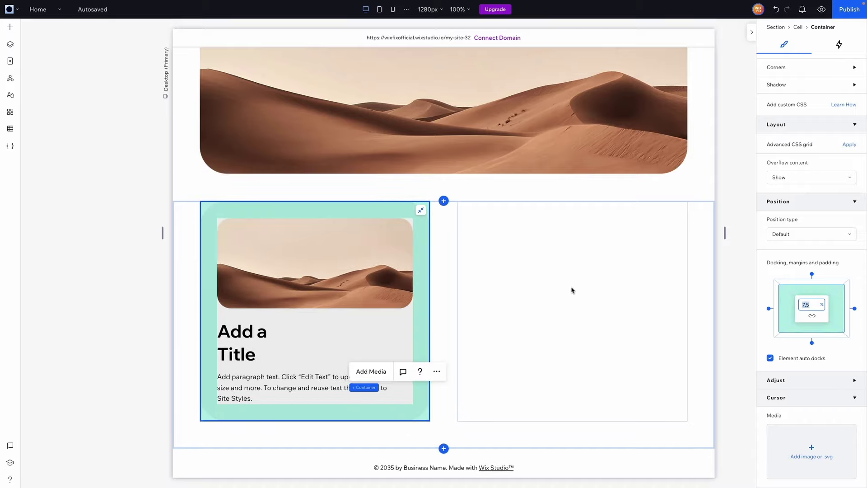
Step: Widen the title's text box in the left container so the title fits on one line
click(741, 285)
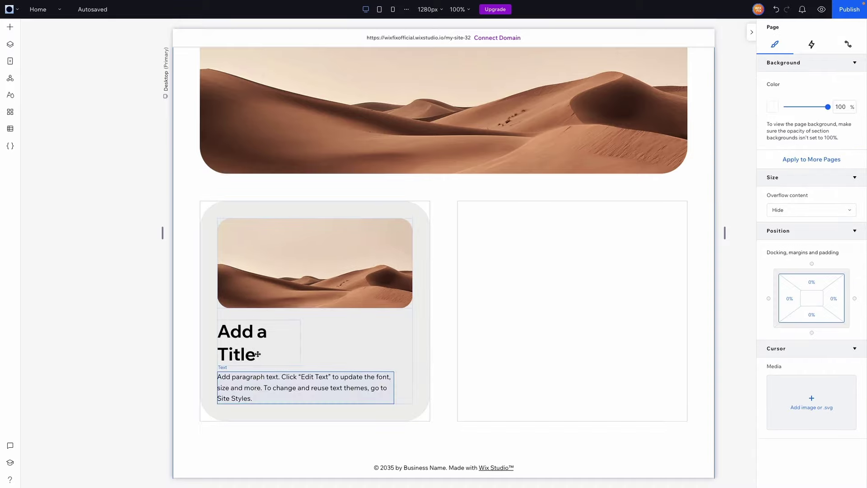
click(244, 336)
drag(296, 343, 362, 343)
Step: Fill the right cell with a stretched container and set its corner radius to 64 px on all corners
click(529, 294)
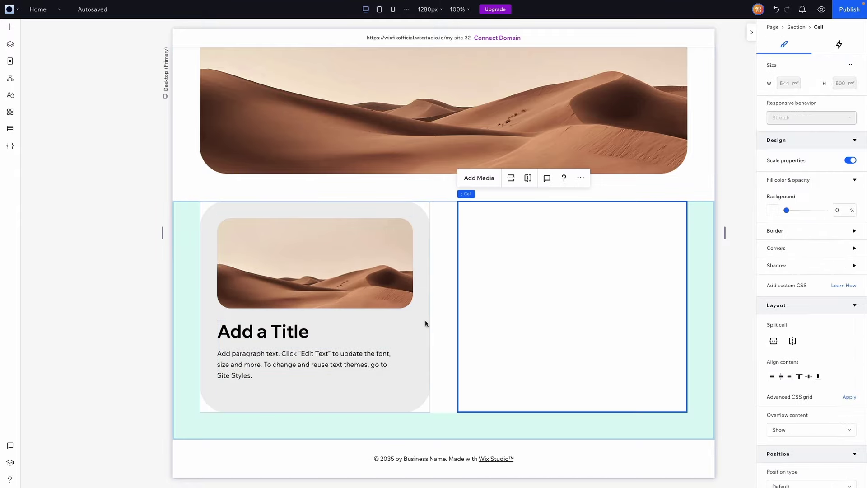
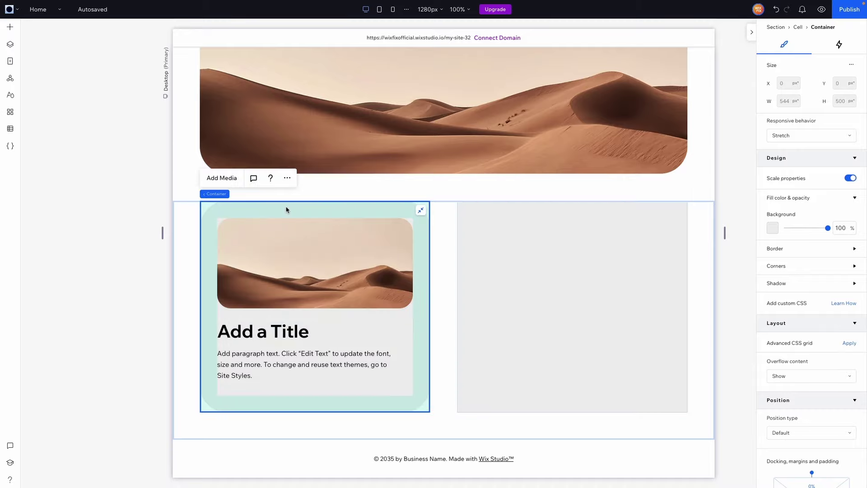
click(649, 270)
click(776, 265)
click(774, 294)
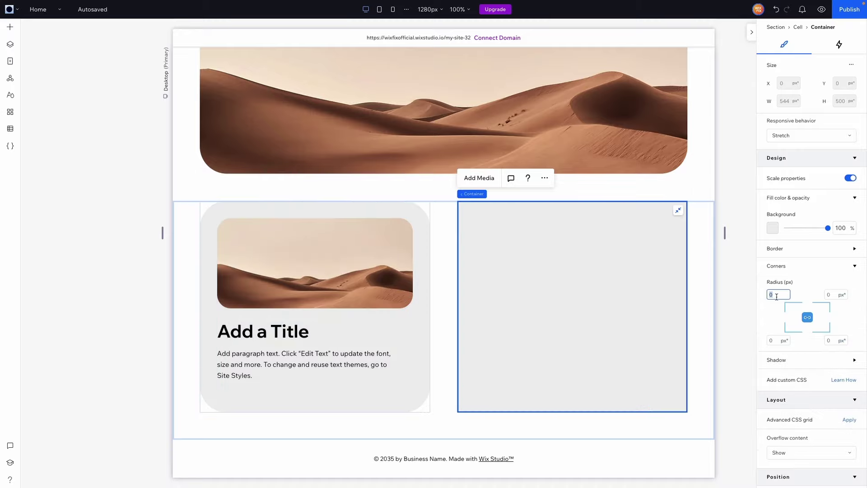
text(64)
key(Return)
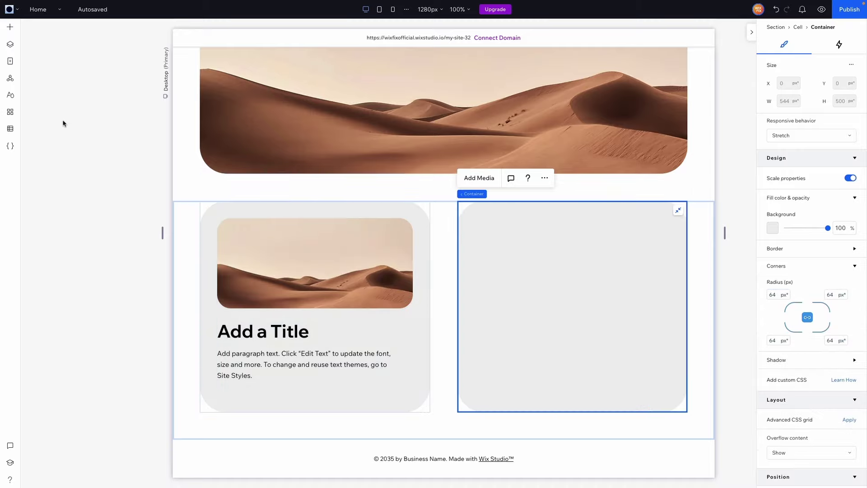
Step: Copy the rounded image from the left container and paste it into the right container
click(290, 262)
click(561, 280)
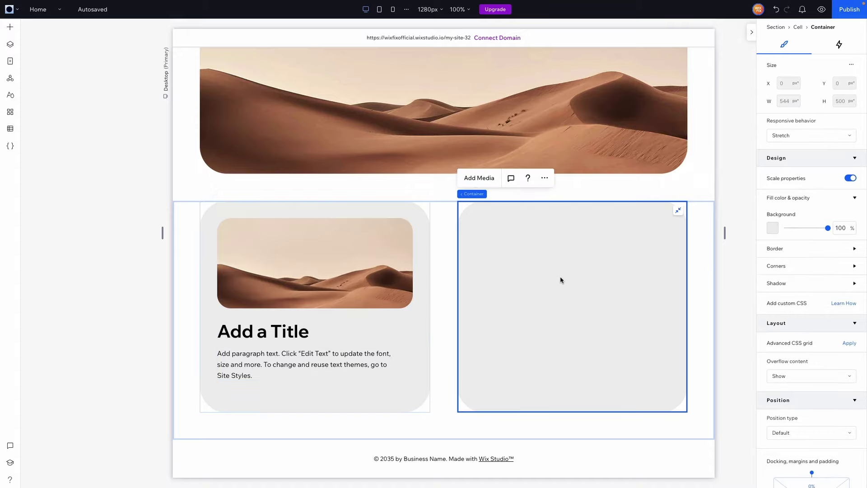
key(ctrl+v)
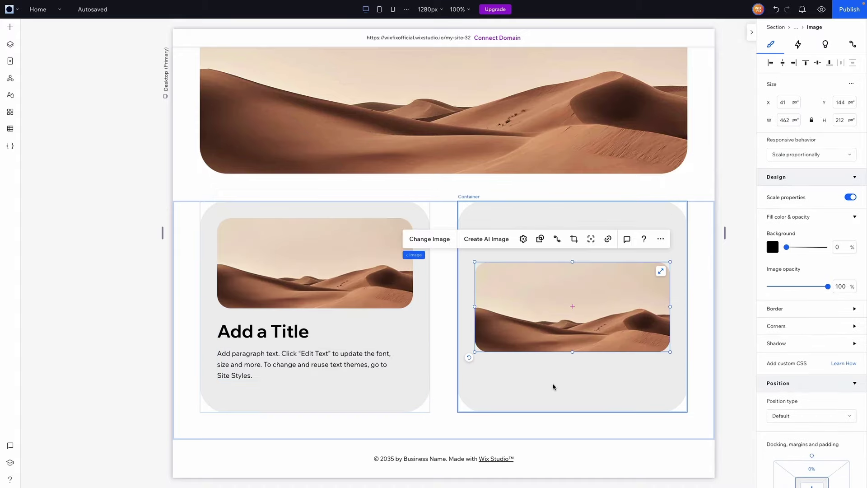
Step: Apply an advanced CSS grid to the right container with the 1x2 layout
click(554, 387)
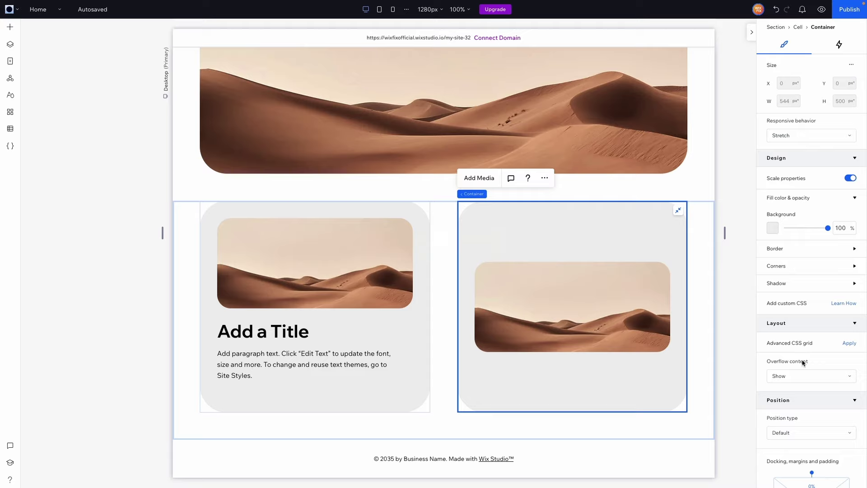
click(848, 343)
click(821, 360)
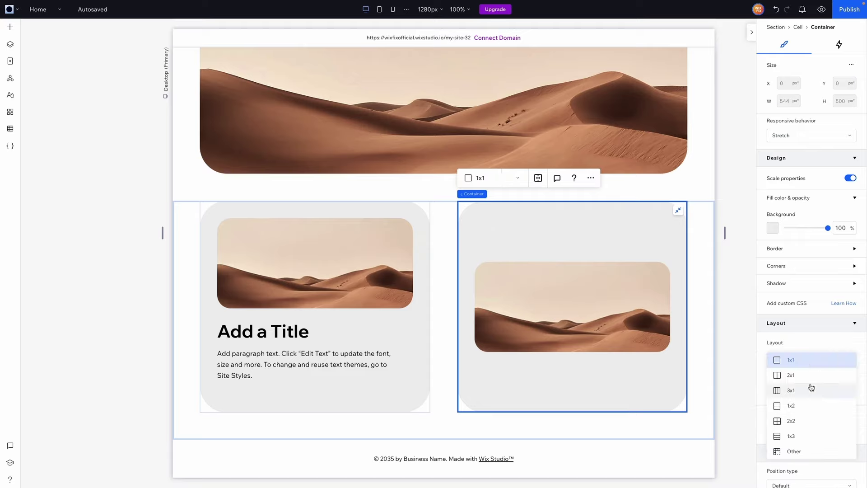
click(798, 406)
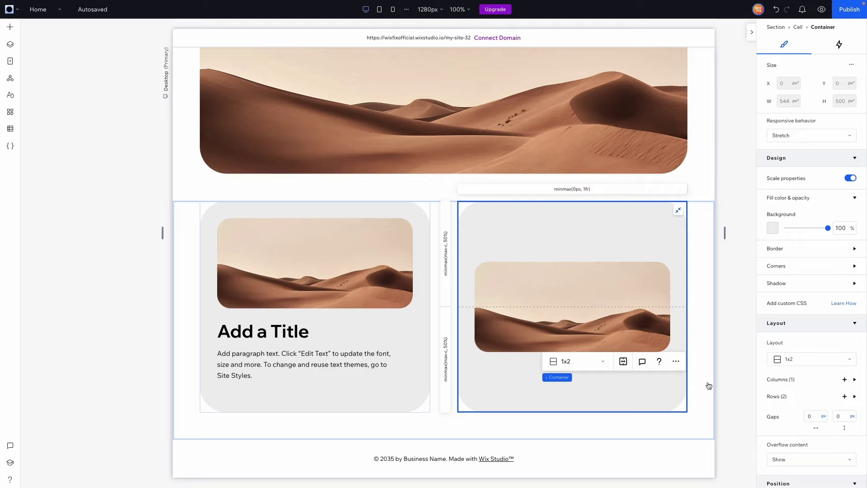
Step: Move the pasted image into the upper grid row of the right container and stretch it to fill the row
drag(551, 296, 538, 235)
click(661, 217)
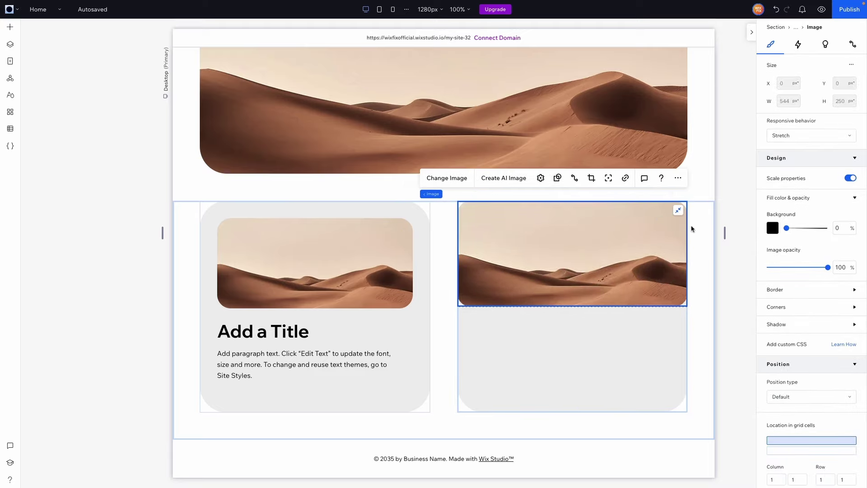
Step: Unlink the stretched image's corner radii, setting both upper corners to 64 px and both lower corners to 0
click(785, 308)
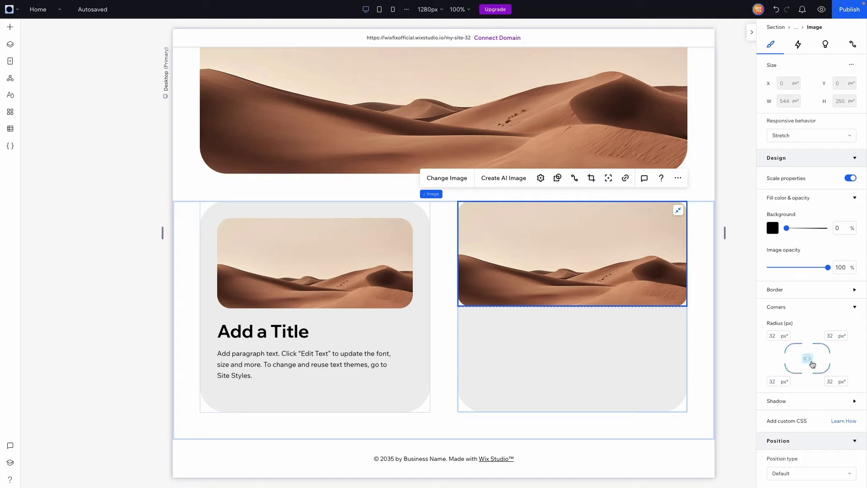
click(776, 336)
key(Tab)
text(64)
key(Return)
click(777, 382)
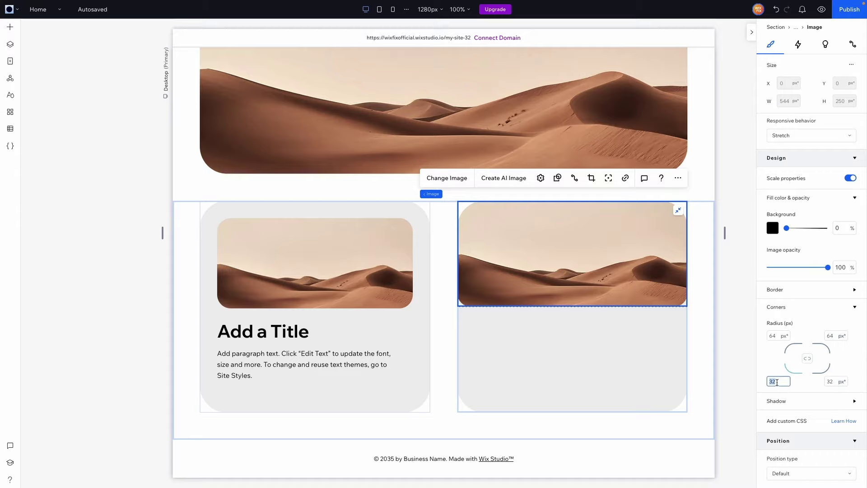
click(831, 382)
text(0)
click(733, 312)
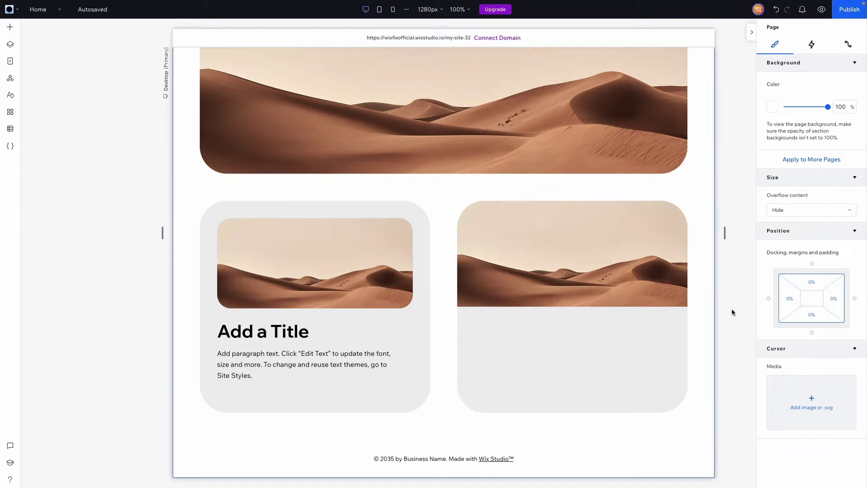
Step: Copy the title and paragraph from the left container and paste them into the right container
click(255, 343)
shift+click(271, 366)
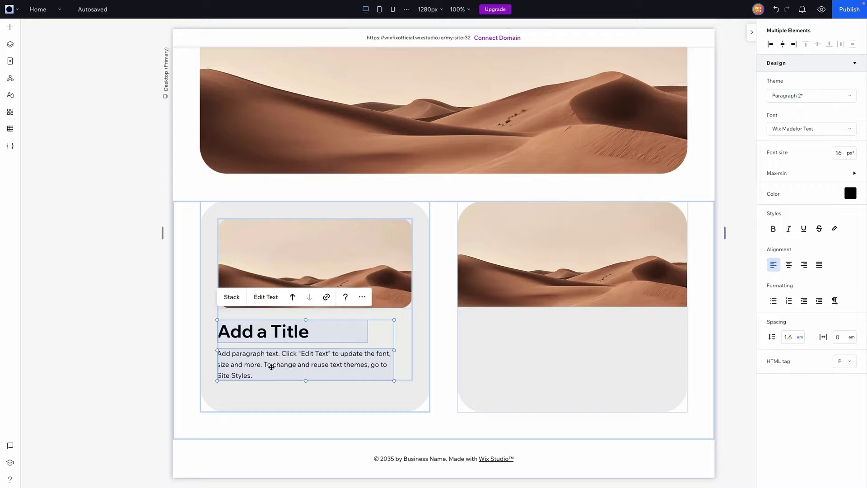
key(ctrl+c)
click(636, 363)
key(ctrl+v)
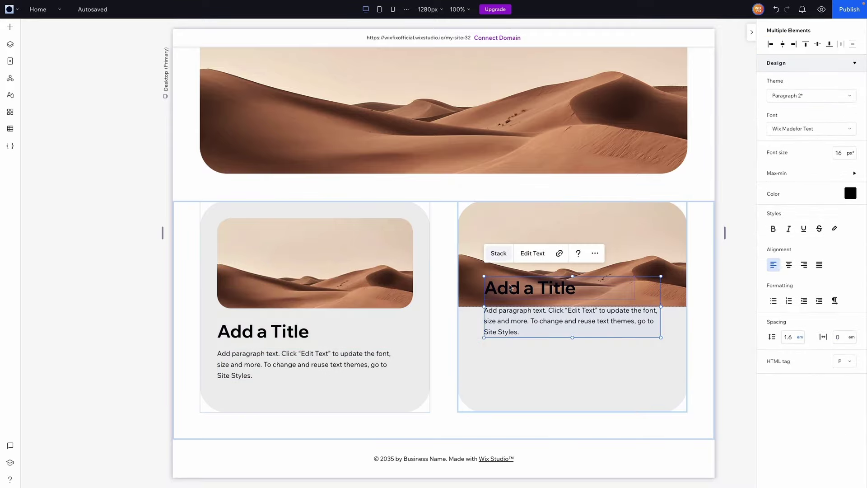
Step: Stack the pasted title and paragraph, and place the stack at the left edge of the right container's lower grid row
click(499, 252)
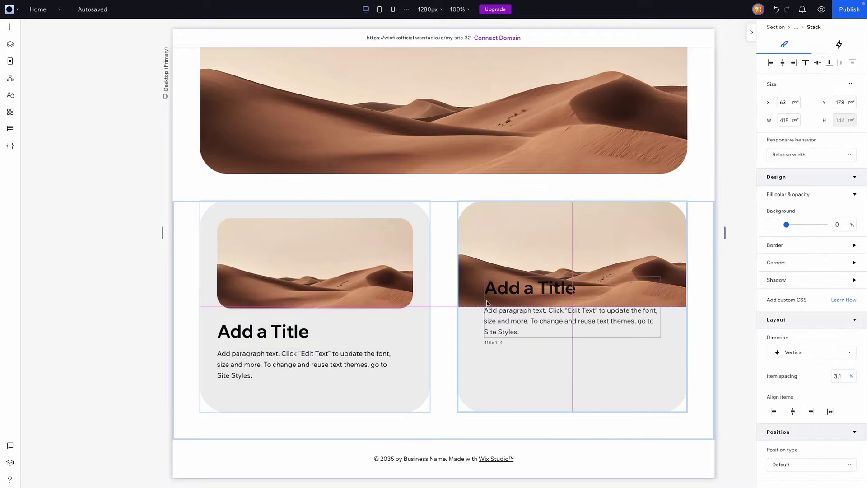
click(769, 63)
click(723, 274)
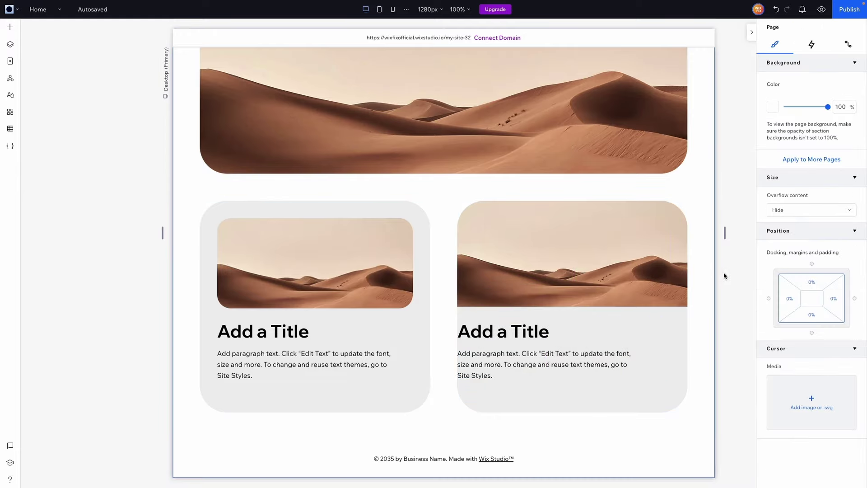
Step: Wrap the title-and-paragraph stack of the right container in its own container
click(496, 346)
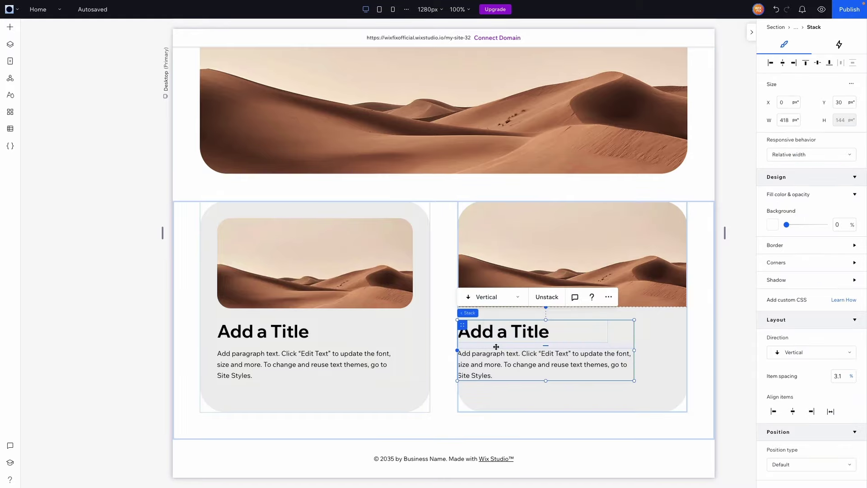
right_click(496, 346)
click(523, 169)
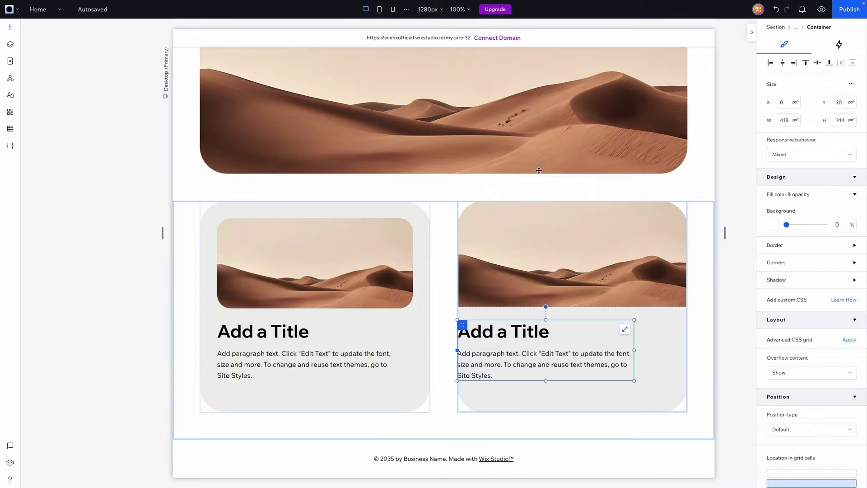
Step: Stretch the right card's text container to fill the lower grid cell and set its padding to 7.5% on all four sides
drag(460, 325, 486, 337)
click(651, 340)
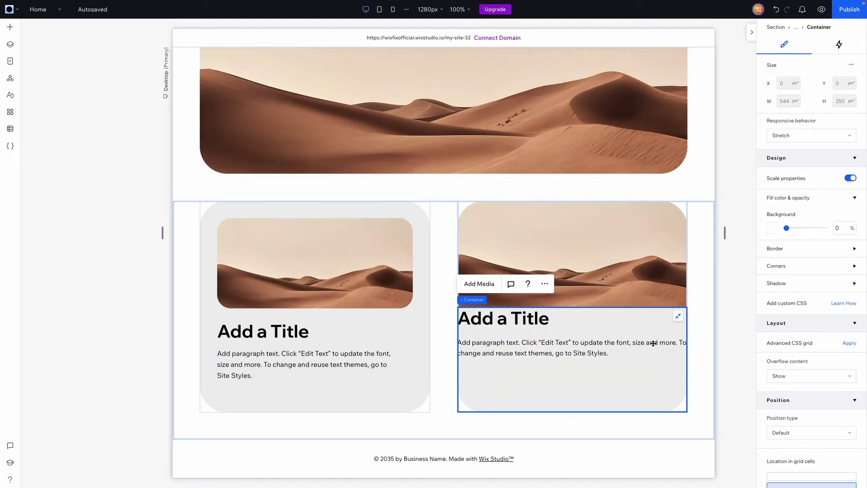
scroll(797, 348, down, 5)
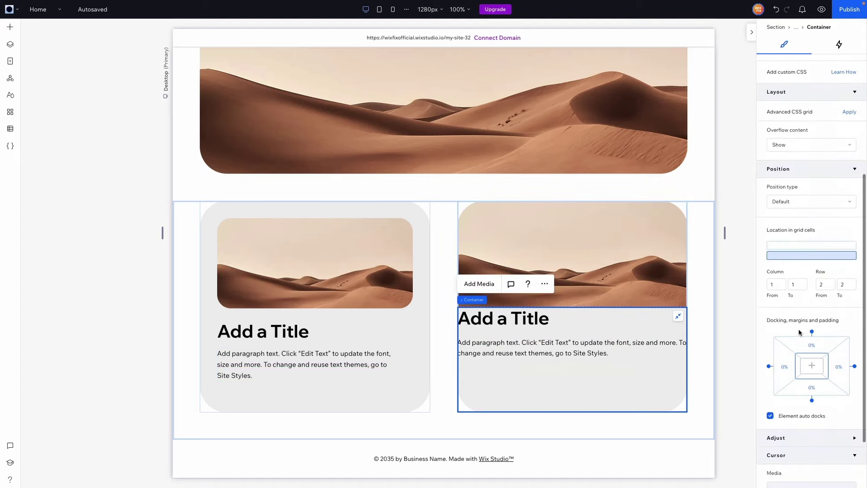
click(799, 365)
click(787, 369)
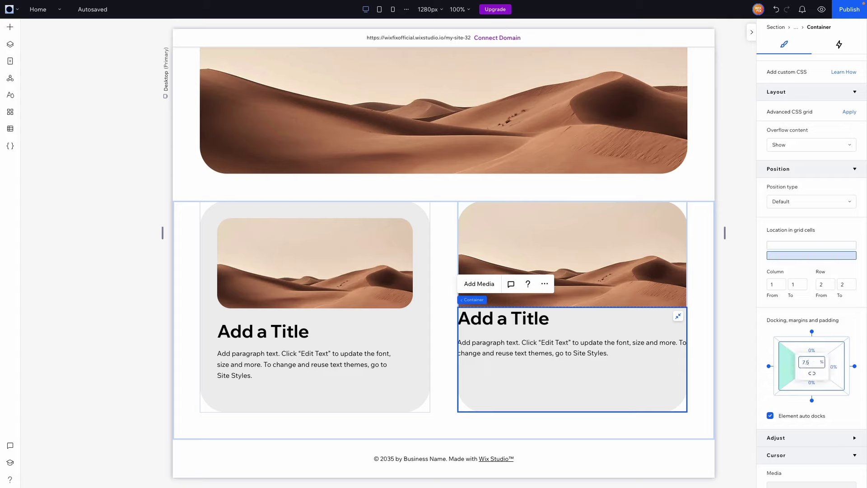
text(7.5)
key(Return)
click(811, 373)
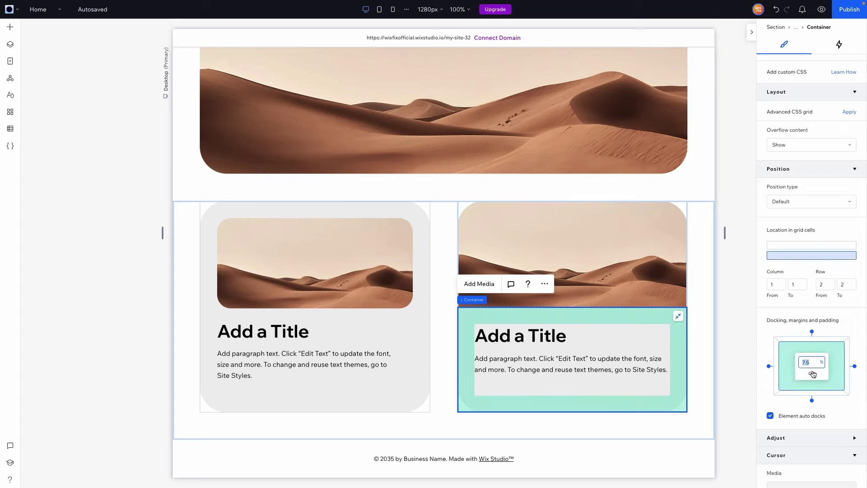
click(700, 344)
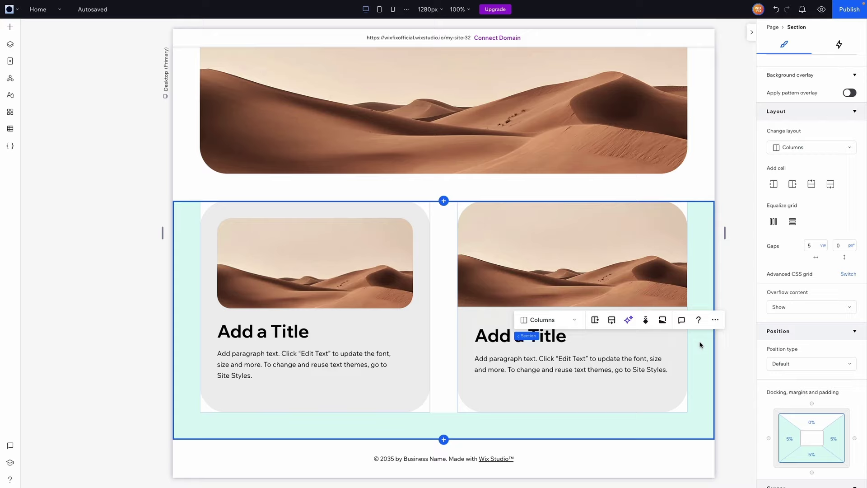
click(738, 317)
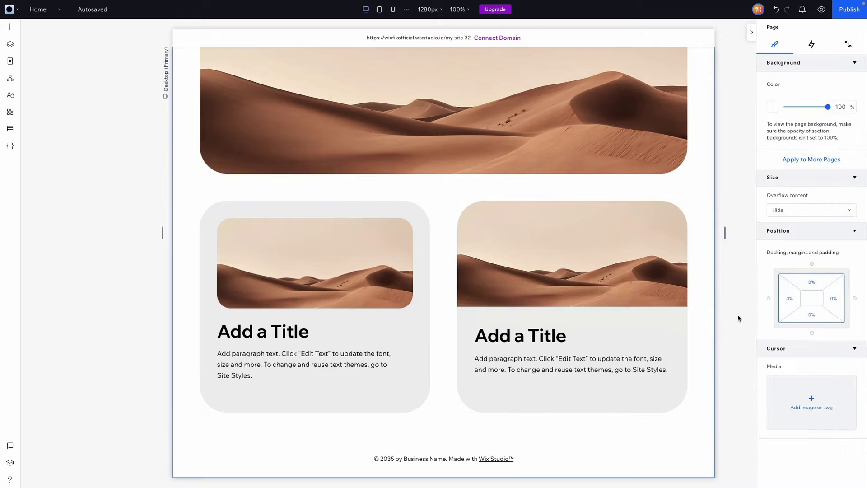
scroll(737, 314, up, 1)
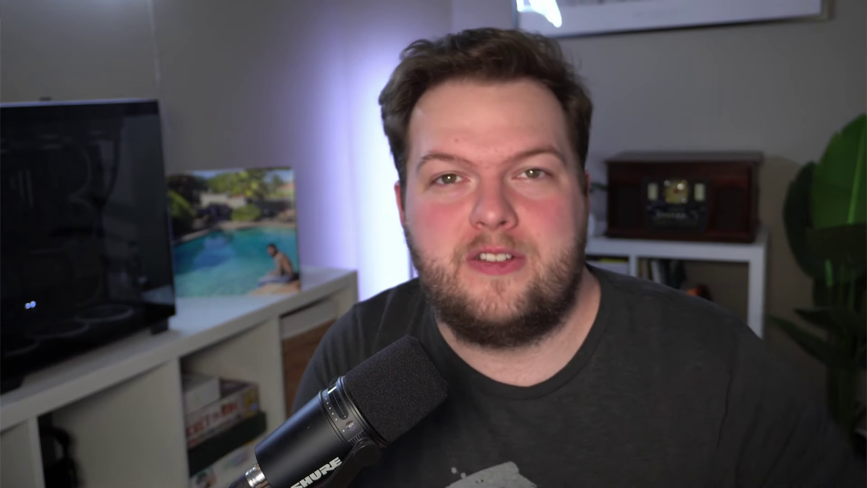